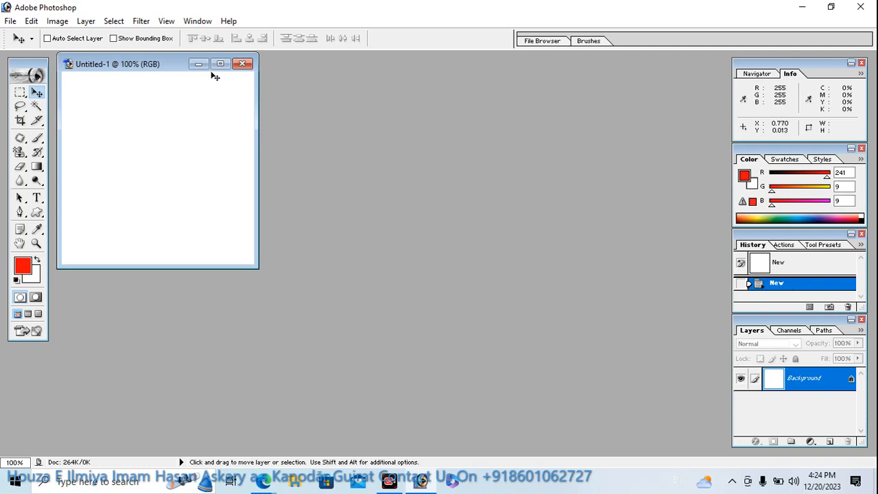
- Move the blank document window nearer the middle of the workspace and choose the Custom Shape tool with the solid heart shape
drag(174, 64, 339, 136)
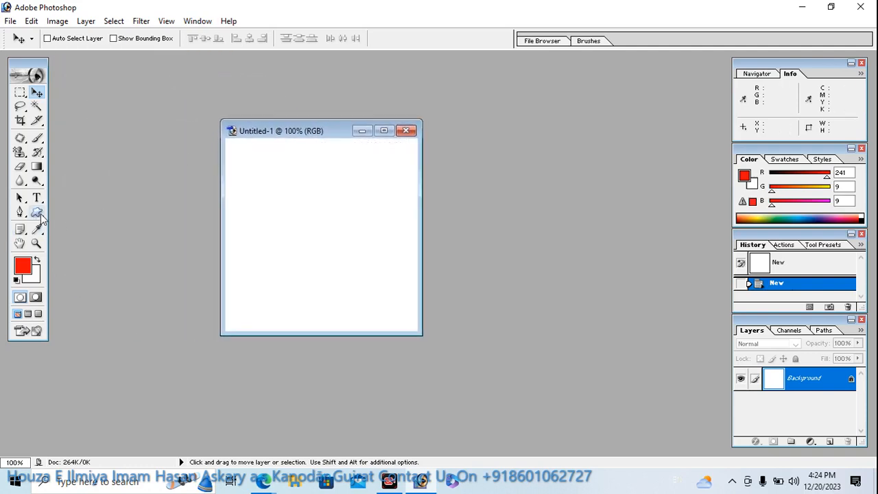
click(38, 213)
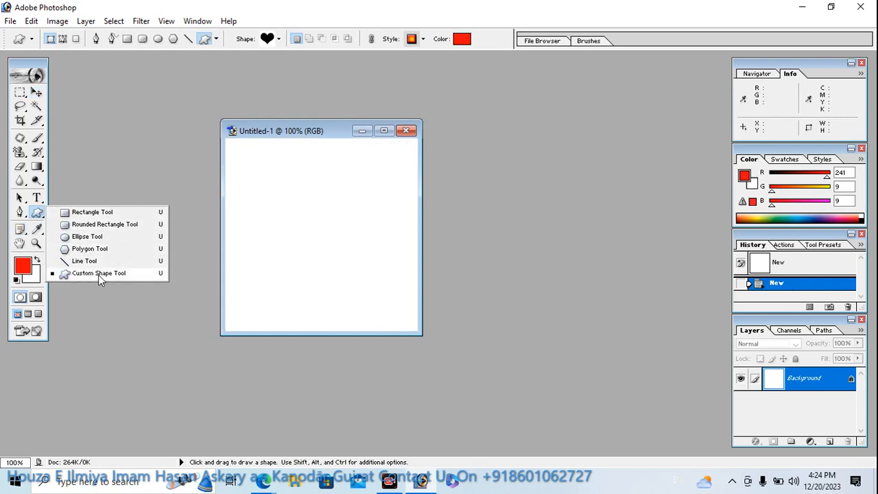
click(98, 274)
click(278, 40)
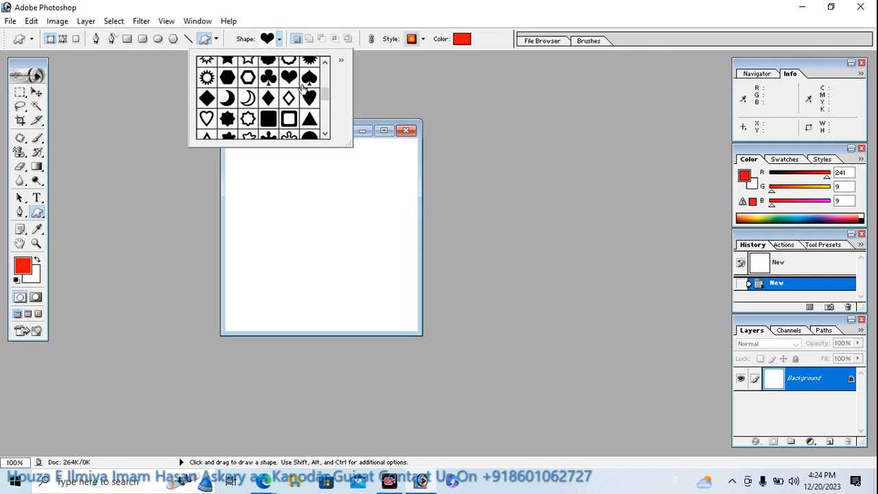
scroll(301, 88, up, 1)
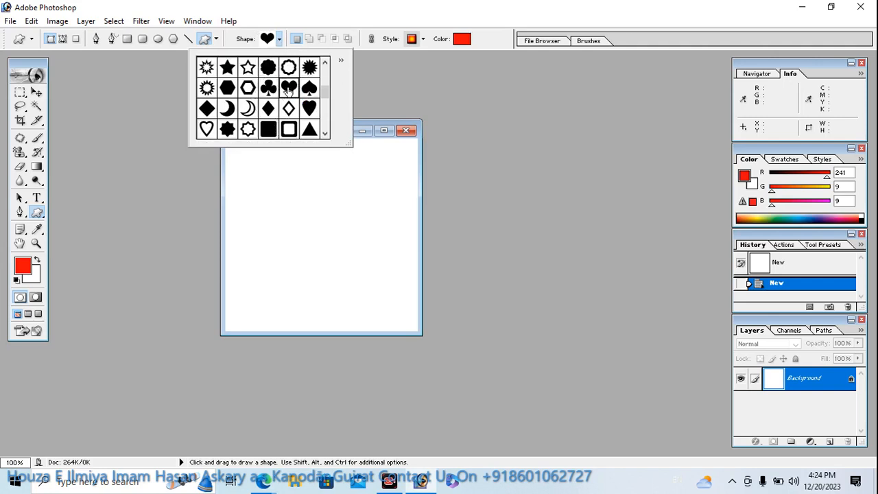
- Set the custom shape's layer style to the glossy teal-green preset
click(424, 39)
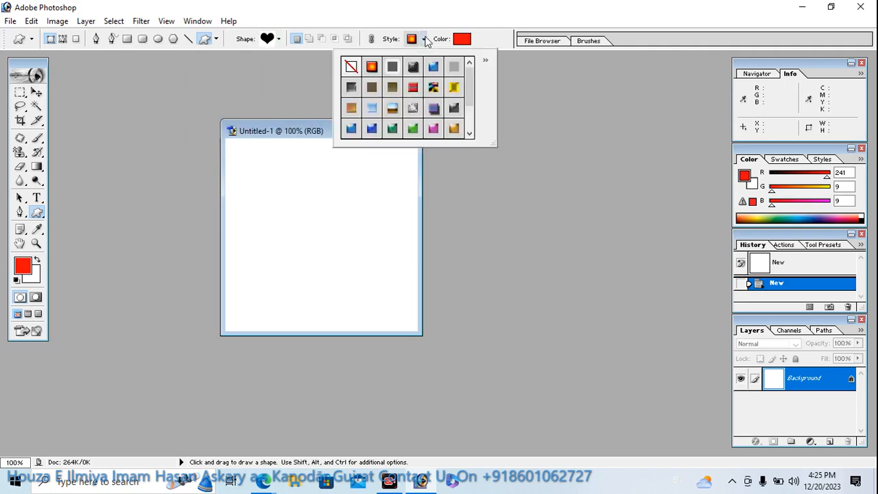
scroll(420, 106, down, 3)
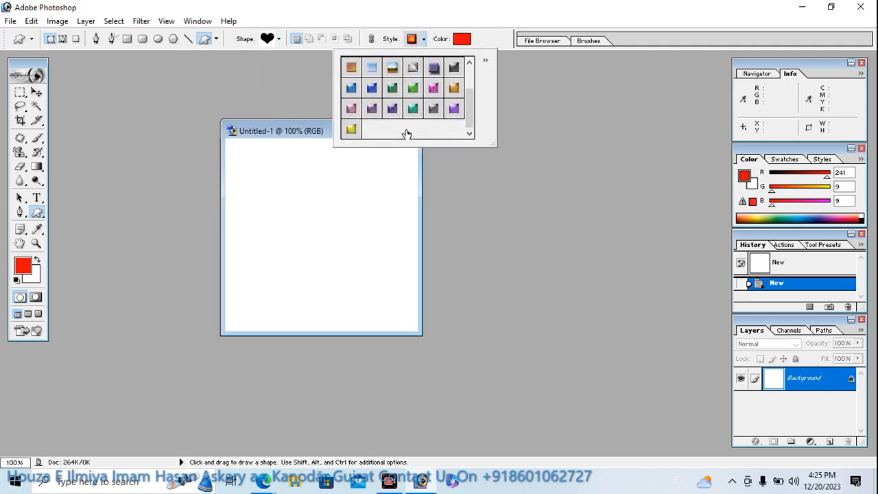
scroll(382, 130, up, 2)
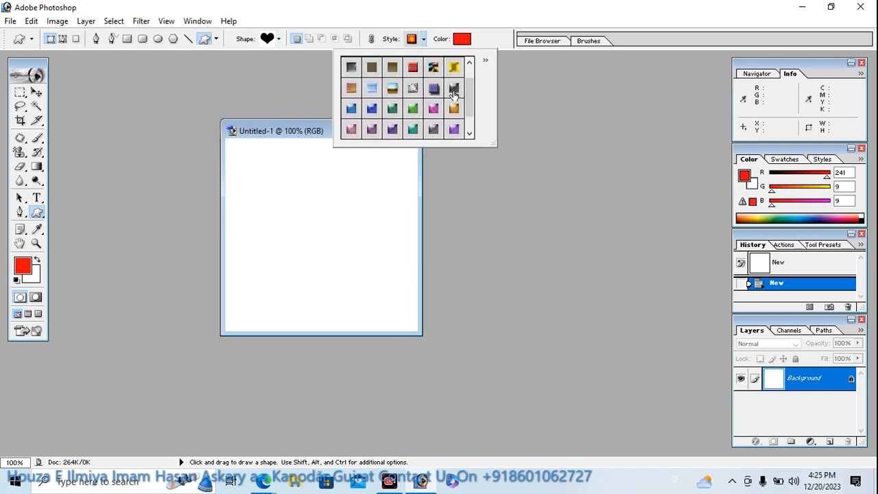
scroll(442, 110, down, 1)
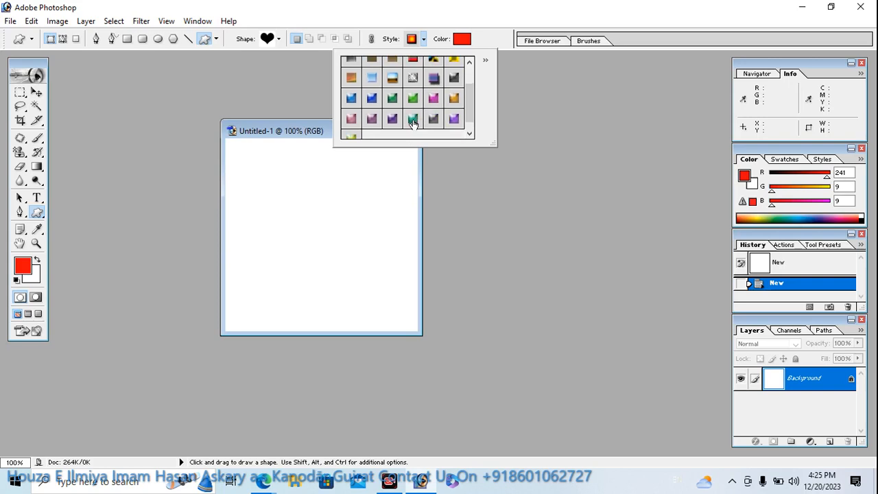
click(412, 120)
- Draw a small heart on the canvas and move it to the canvas center, at about X 150 px, Y 143 px
click(293, 190)
drag(293, 189, 329, 225)
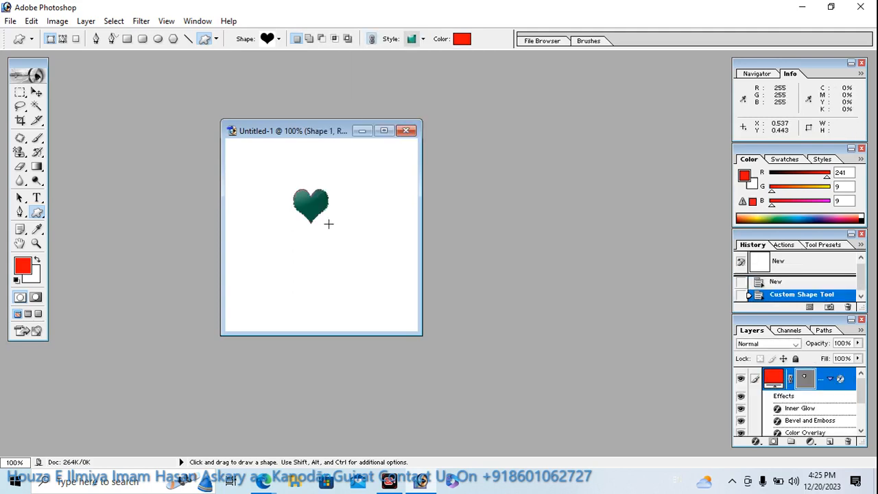
click(36, 91)
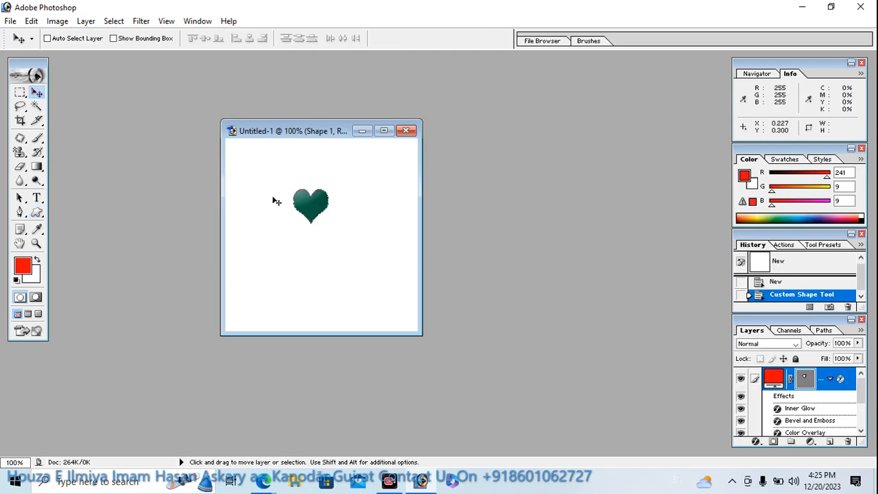
drag(301, 206, 316, 230)
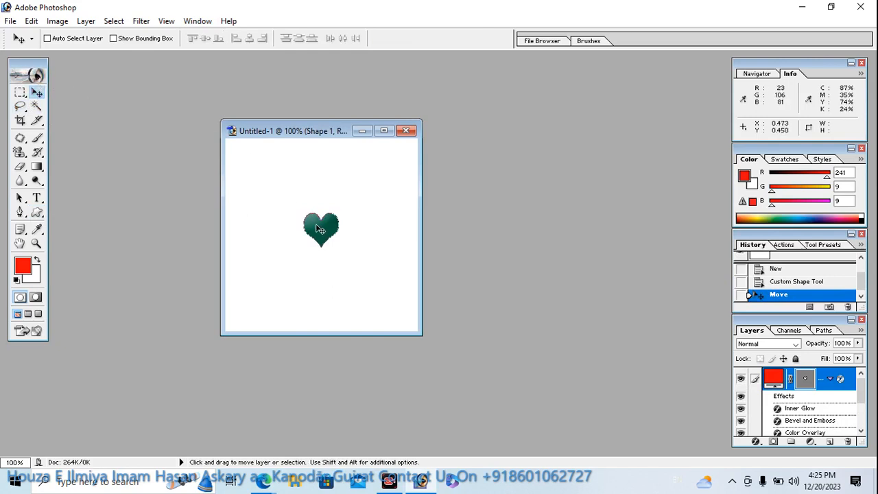
- Duplicate the heart layer and scale the copy to 110% in width and height with Free Transform
key(ctrl+j)
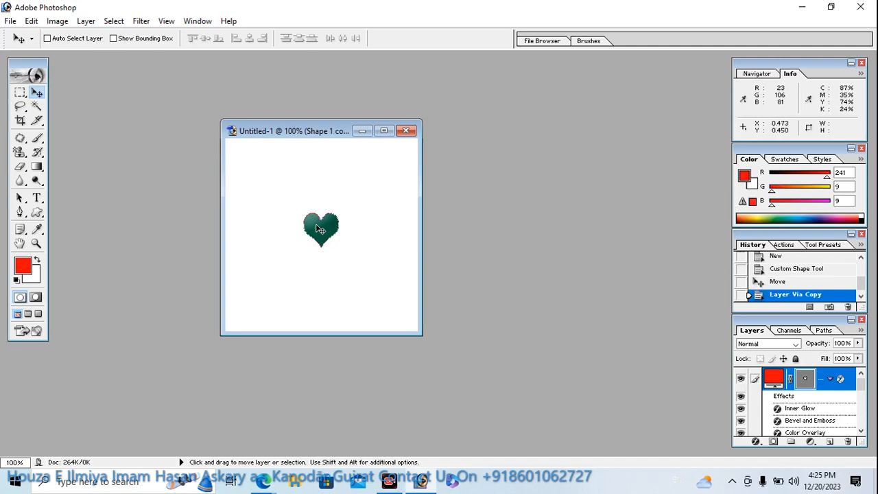
key(ctrl+t)
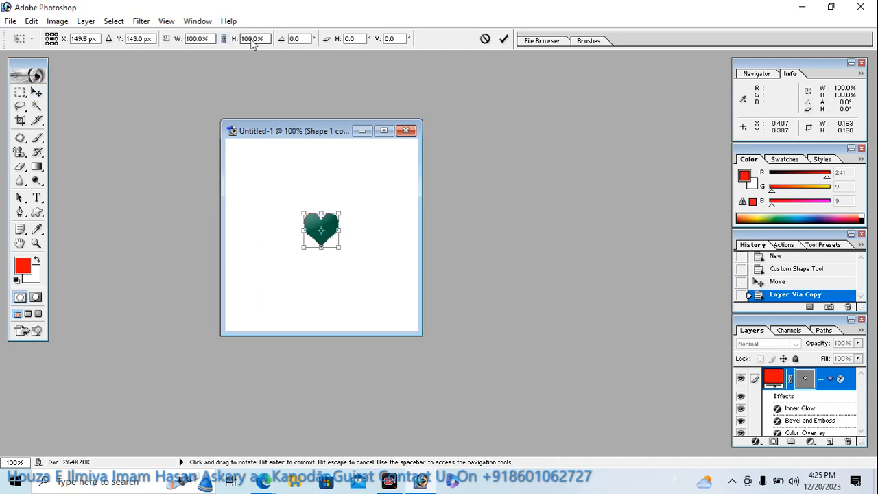
click(191, 38)
double_click(192, 39)
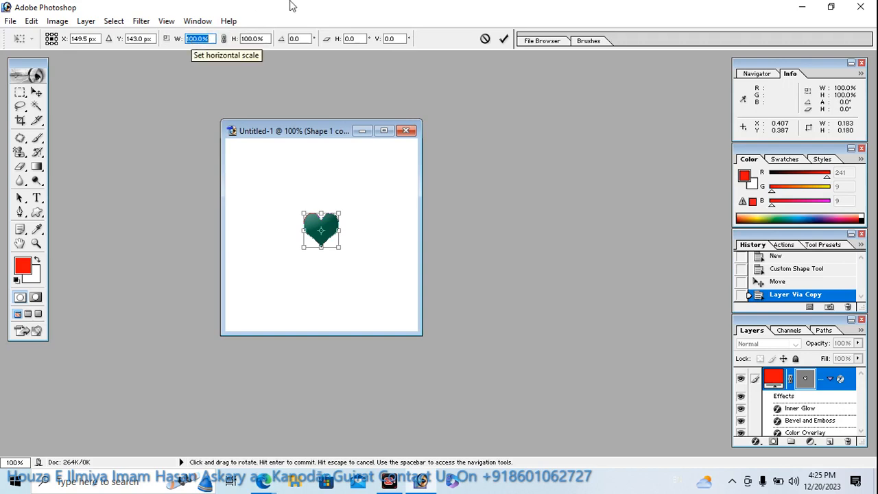
text(110)
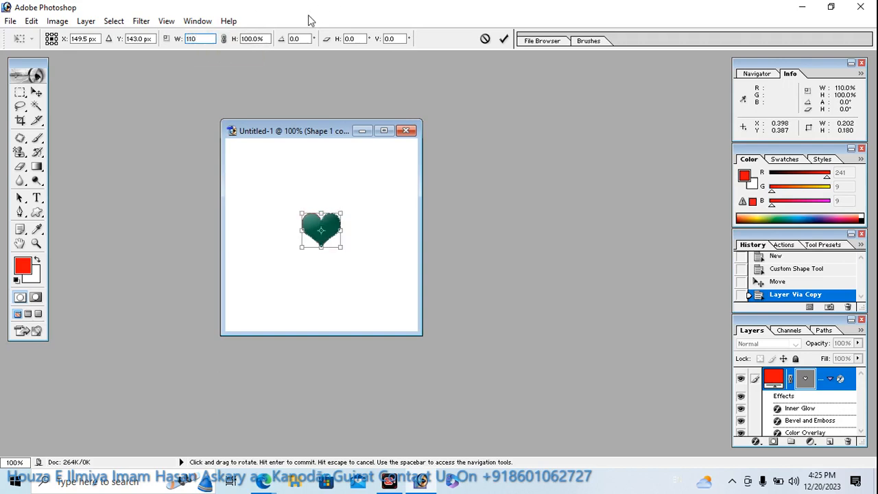
click(251, 39)
double_click(252, 39)
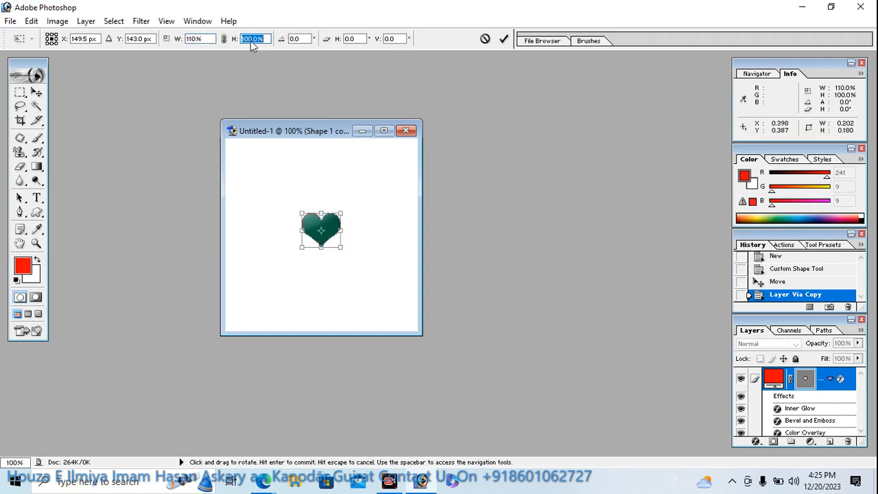
text(110)
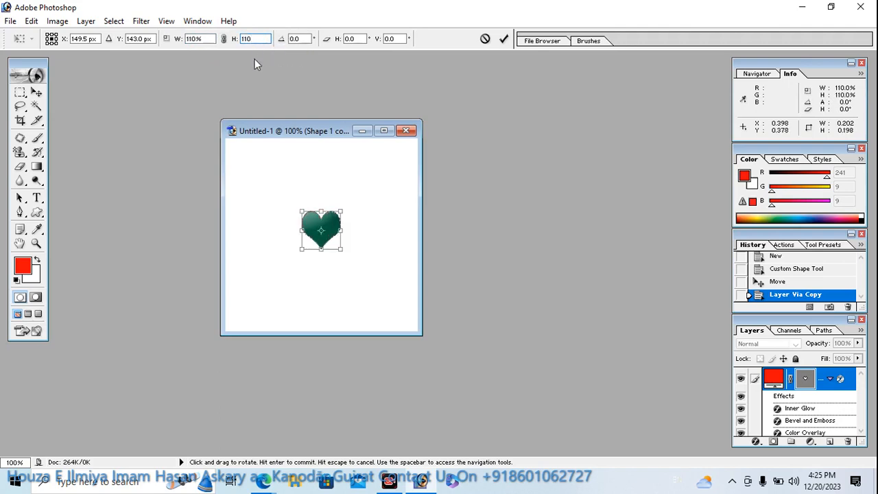
key(Return)
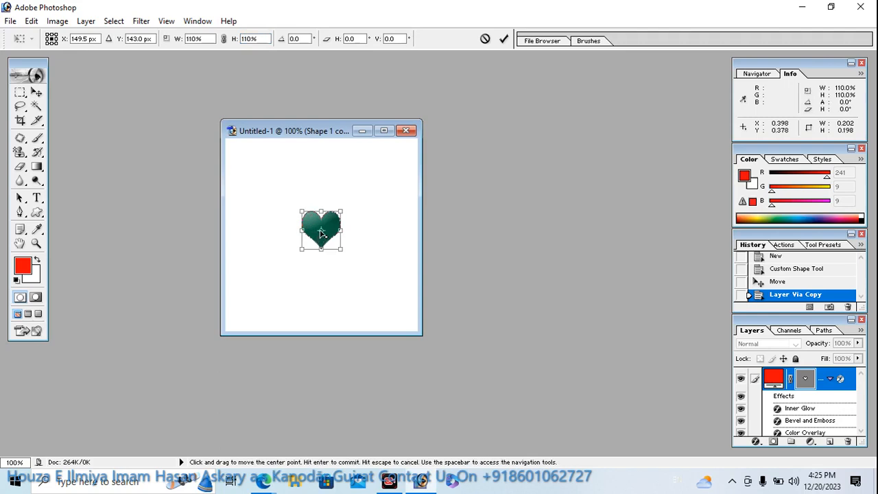
key(Return)
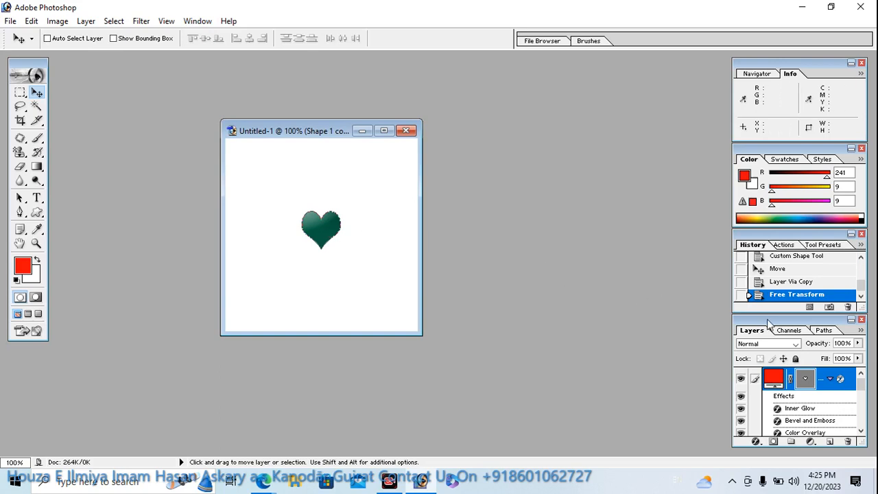
- Reposition and enlarge the Layers palette so that both heart layers, their effects and the Background fit in it
drag(768, 319, 754, 204)
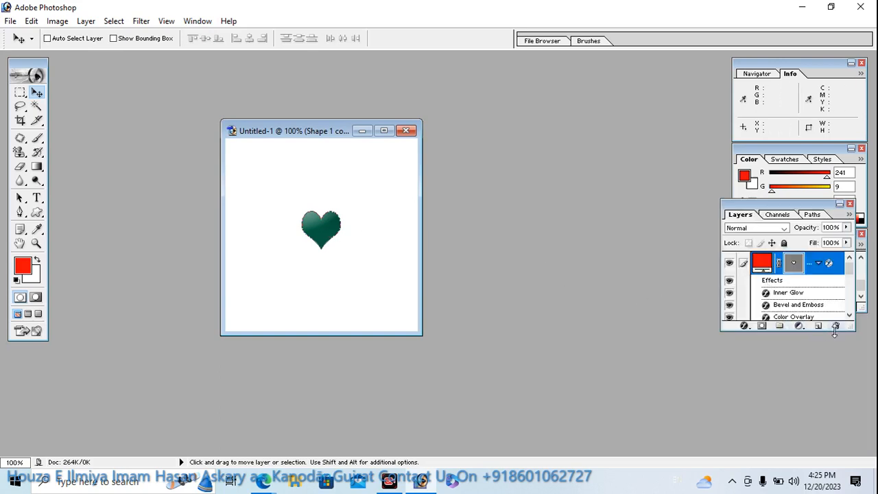
drag(852, 336, 865, 429)
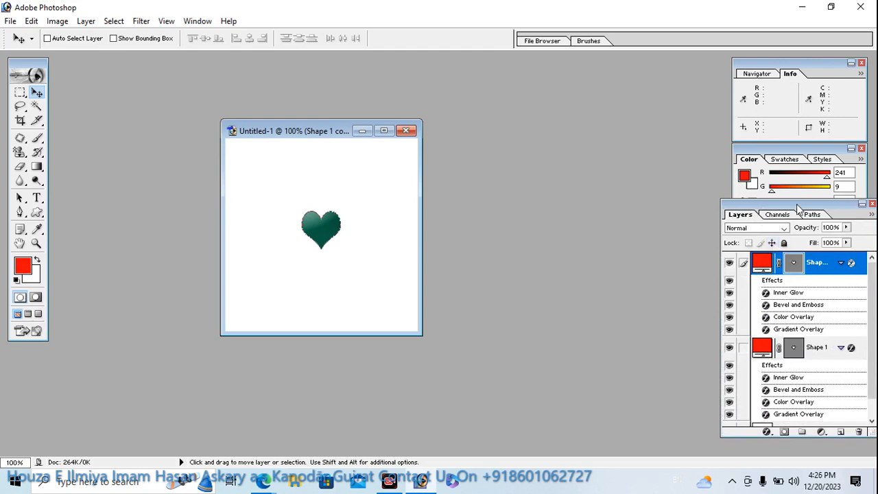
drag(797, 203, 783, 117)
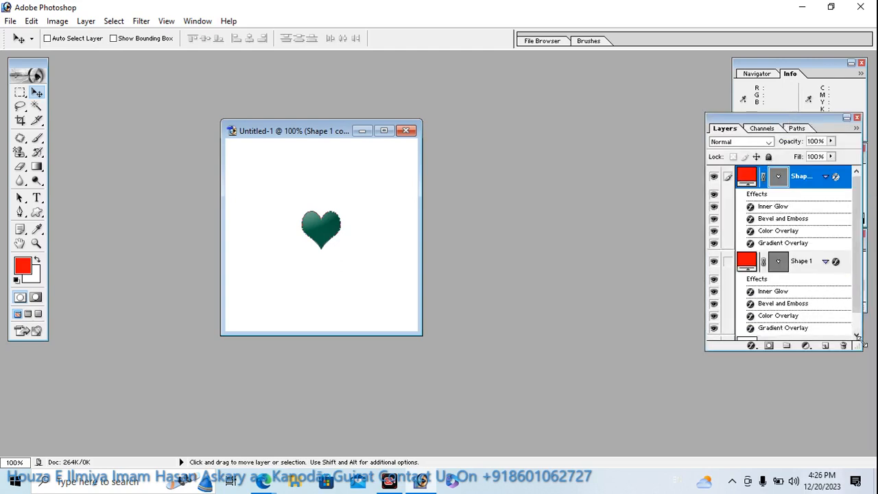
drag(858, 351, 870, 410)
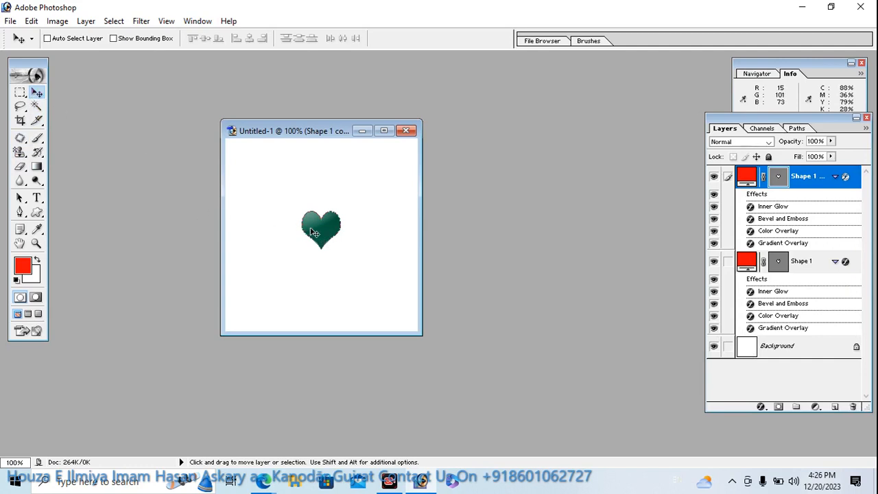
- Duplicate the enlarged heart layer and scale the new copy to 120% in width and height with Free Transform
key(ctrl+j)
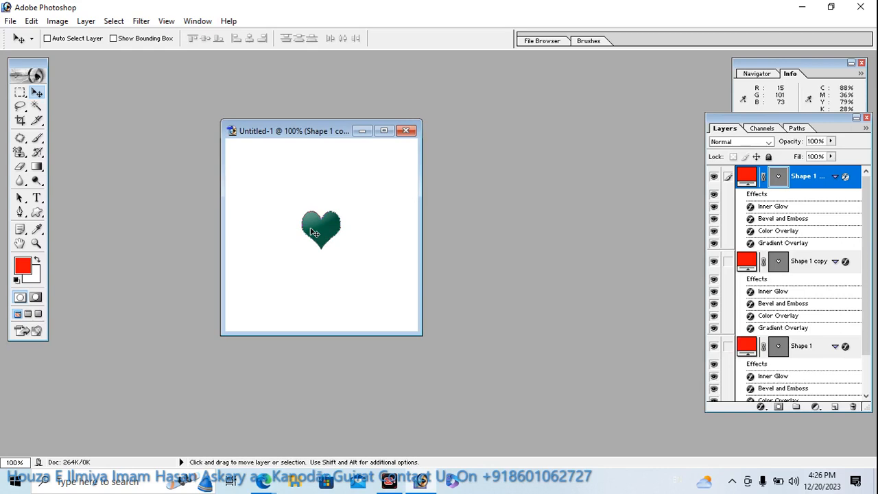
key(ctrl+t)
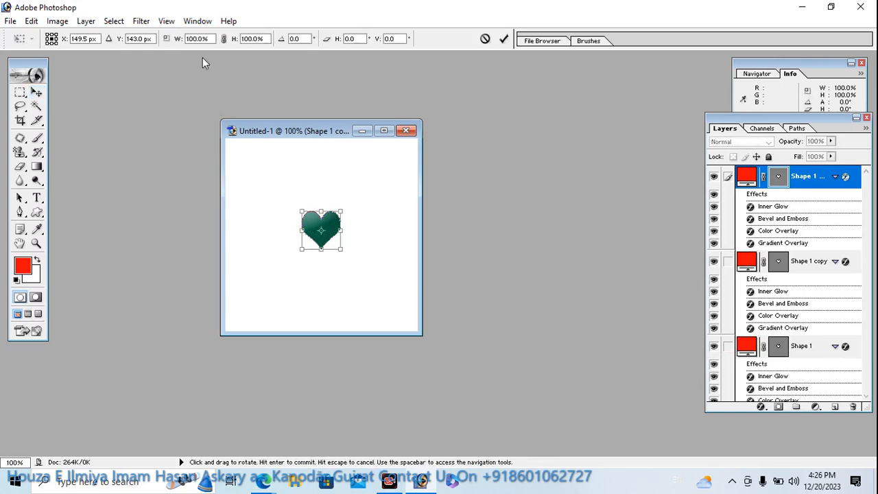
click(194, 39)
double_click(195, 39)
text(120)
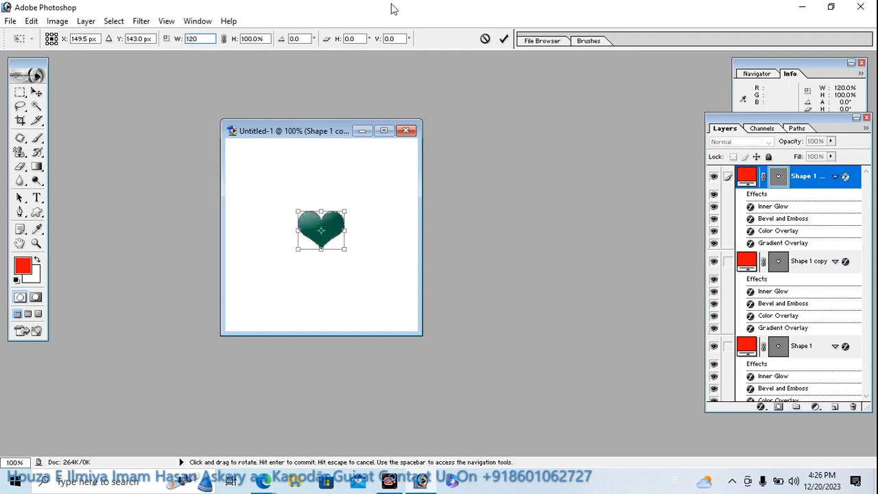
double_click(252, 39)
text(120)
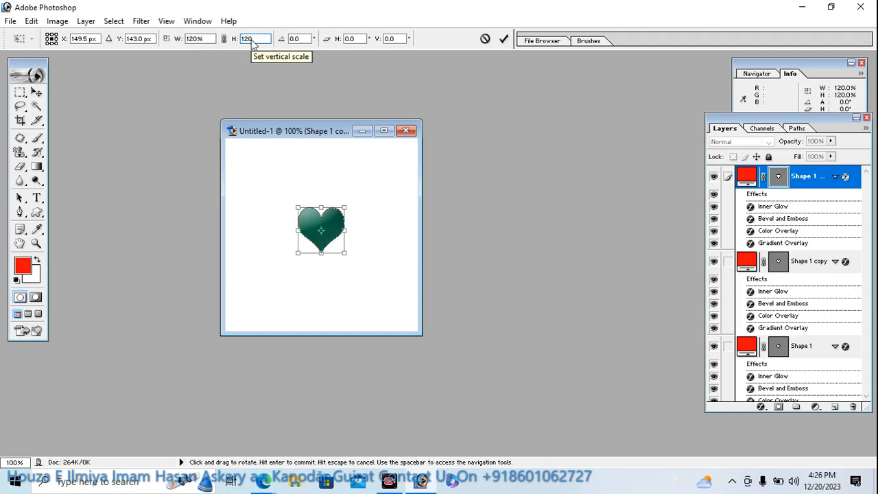
key(Return)
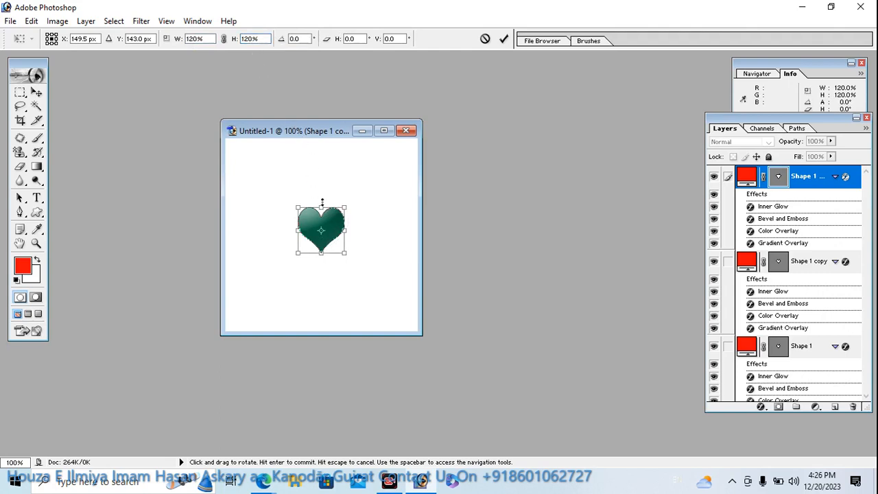
key(Return)
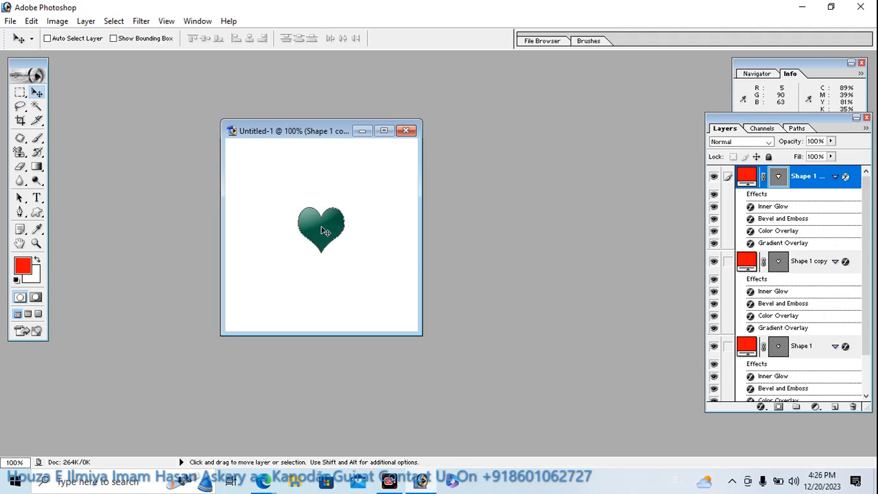
- Duplicate the topmost heart layer again and scale this copy to 130% in width and height with Free Transform
key(ctrl+j)
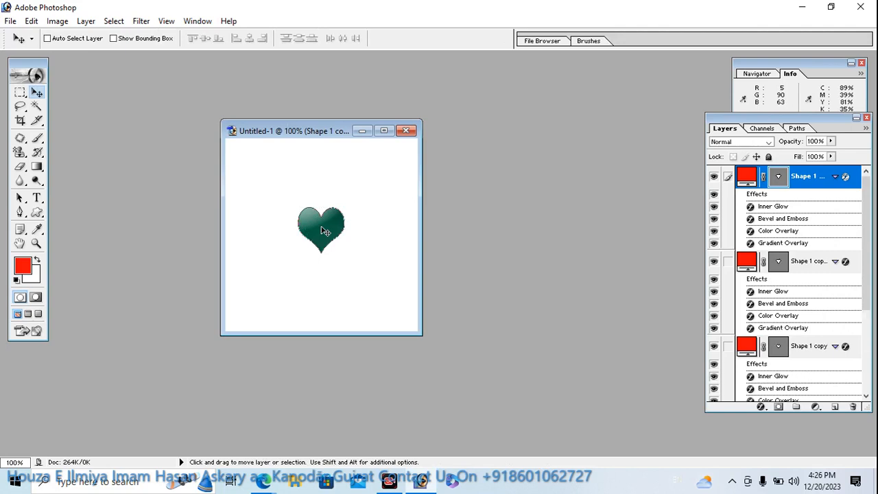
key(ctrl+t)
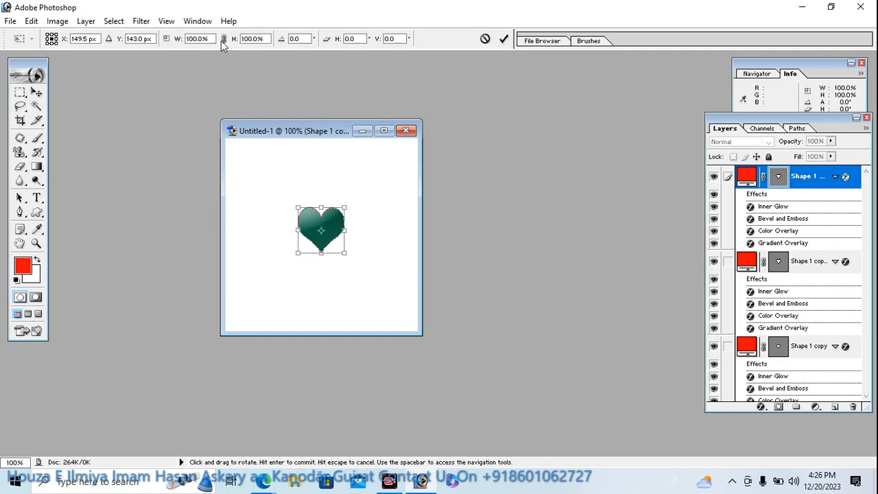
click(197, 40)
text(130)
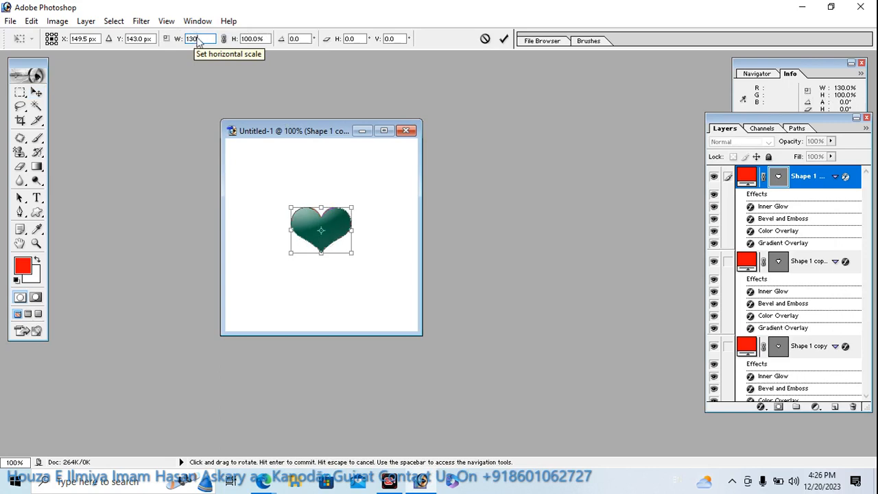
click(245, 40)
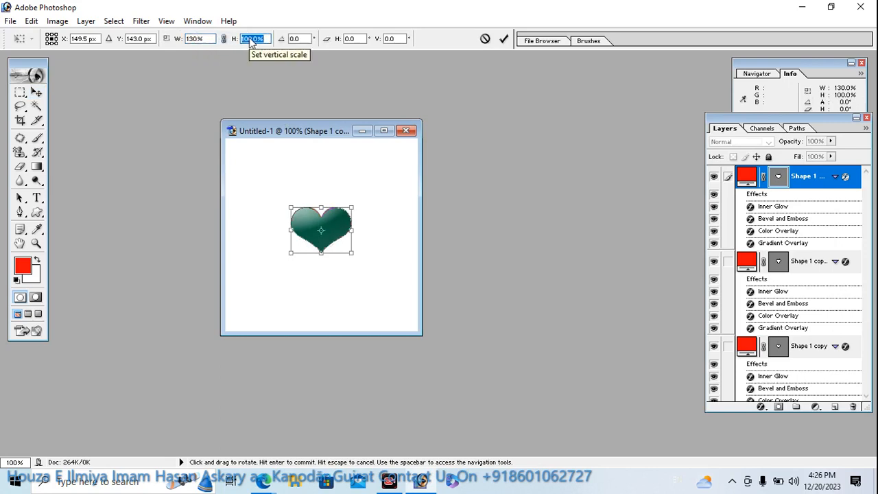
text(130)
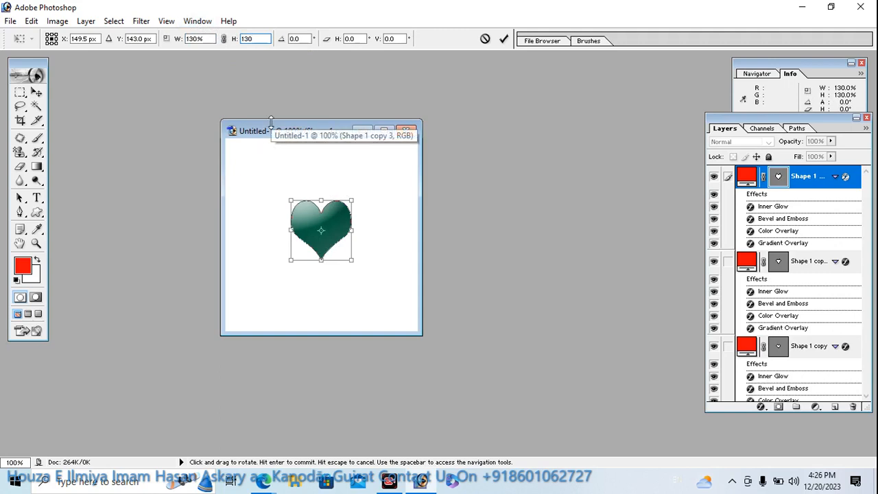
key(Return)
double_click(316, 217)
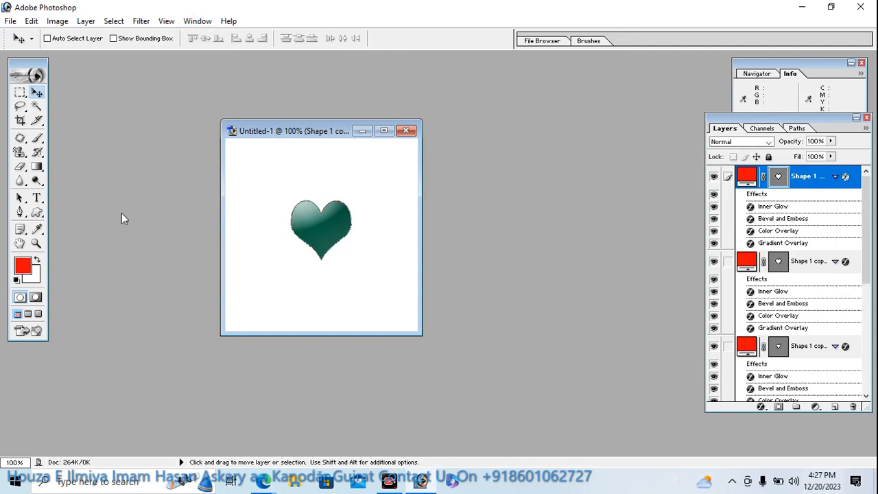
- Scale the topmost heart copy to 140% in width and height with Free Transform
key(ctrl+t)
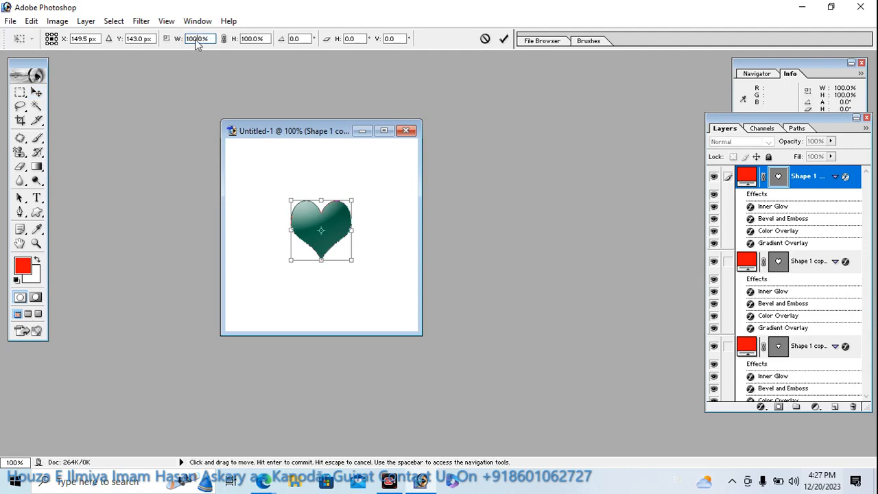
double_click(197, 39)
text(140)
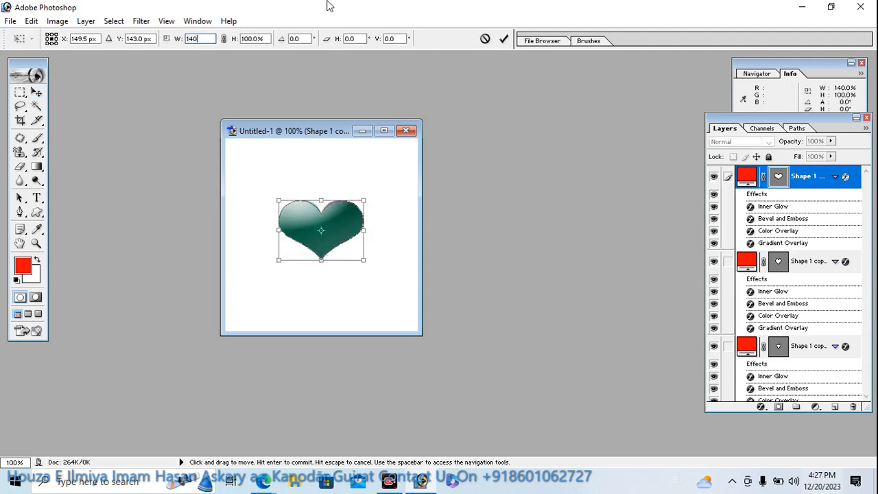
double_click(253, 39)
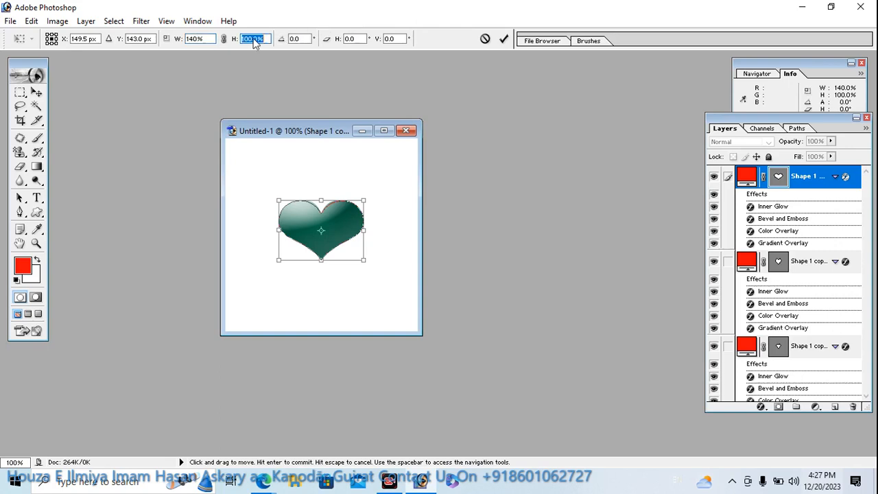
text(140)
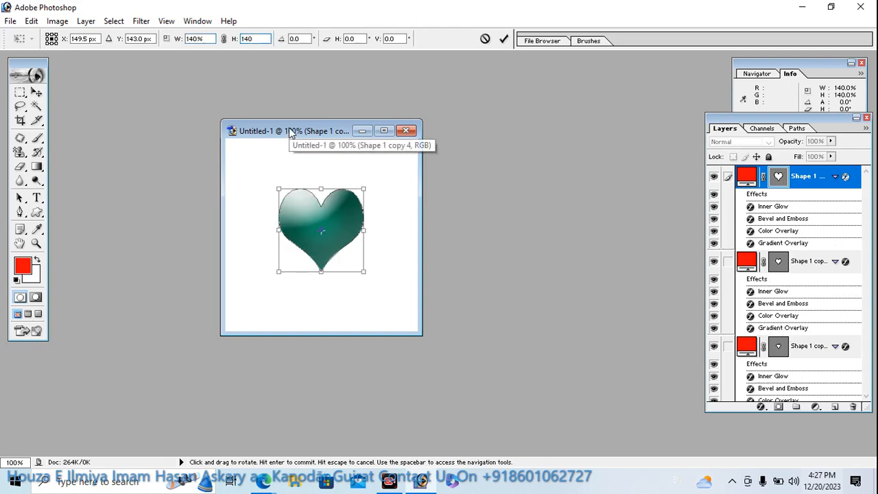
key(Return)
key(Return)
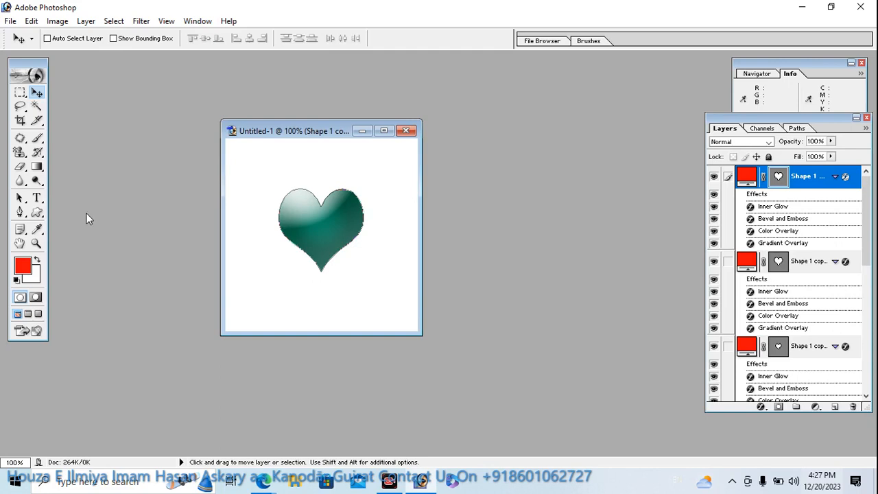
- Duplicate the topmost heart layer and scale the new copy to 150% in width and height with Free Transform
key(ctrl+t)
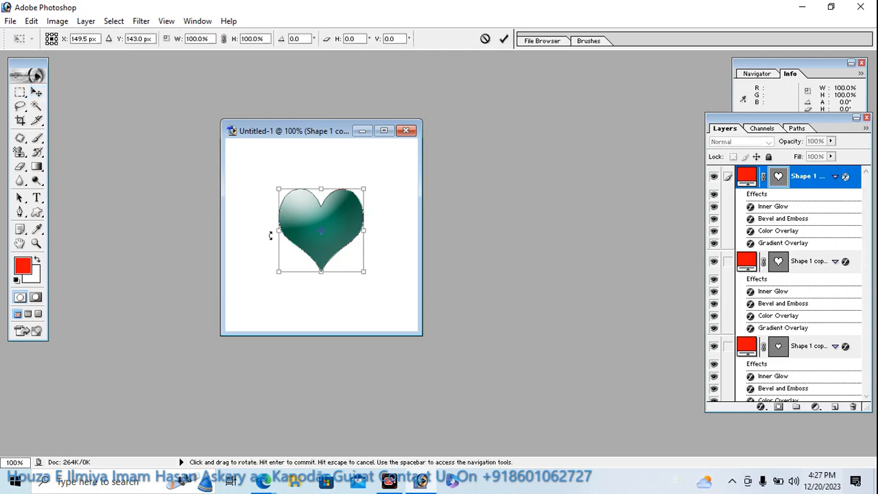
double_click(196, 39)
text(150)
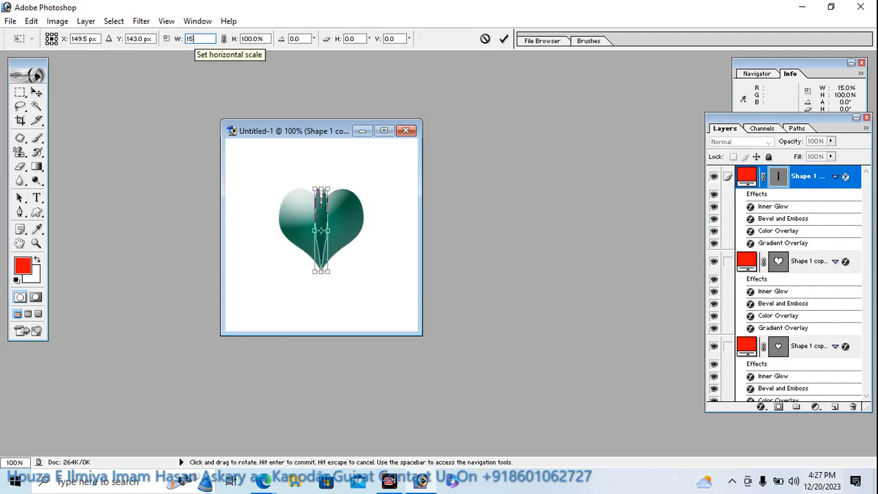
double_click(245, 42)
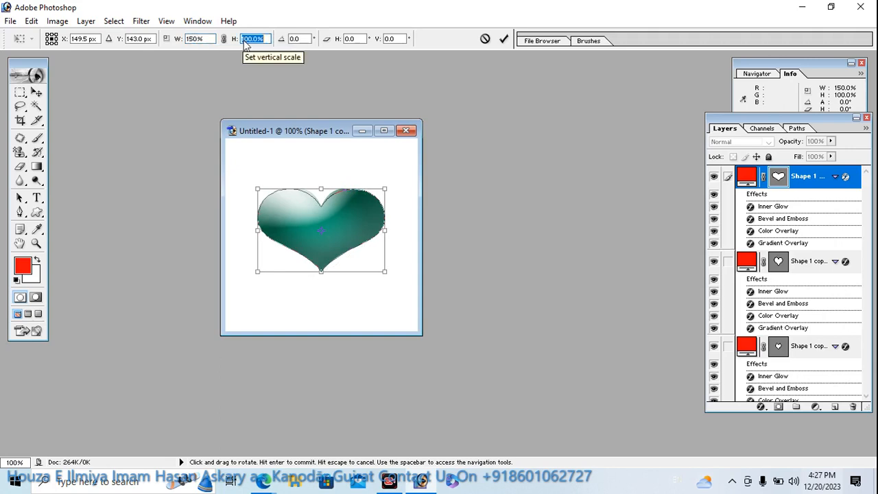
text(150)
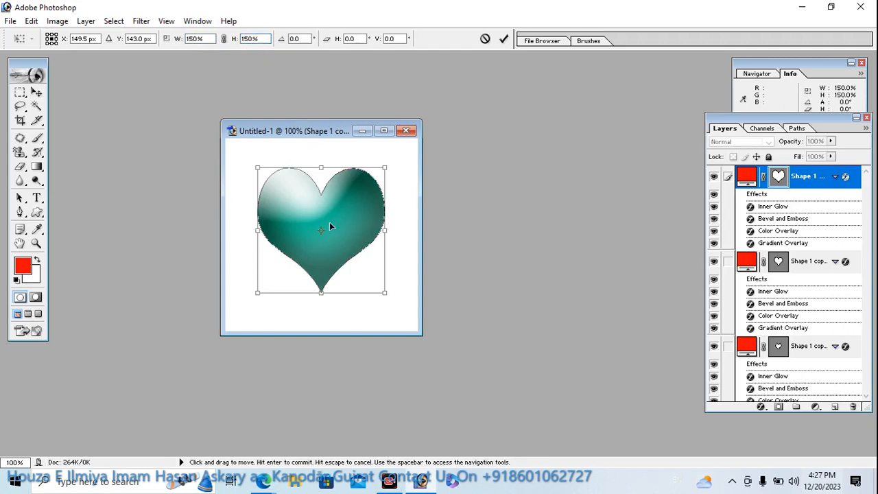
key(Return)
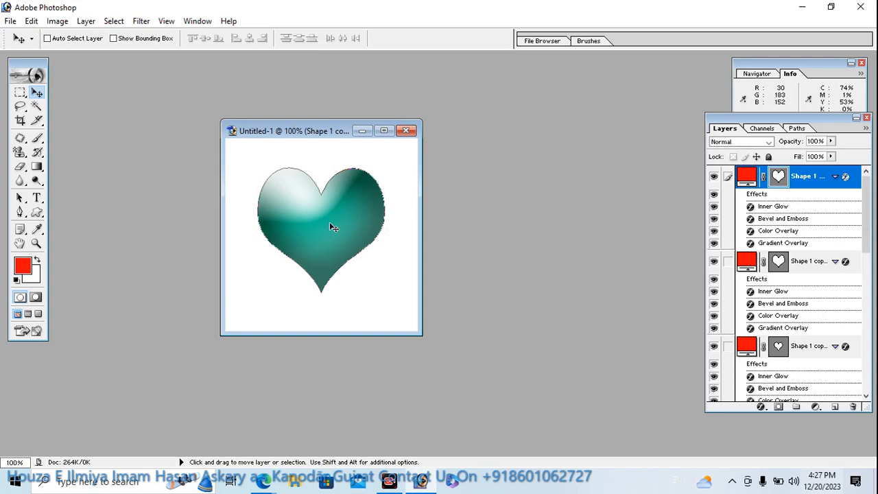
- Duplicate the 150% heart layer and scale only the width of the new copy to 160% with Free Transform
key(ctrl+t)
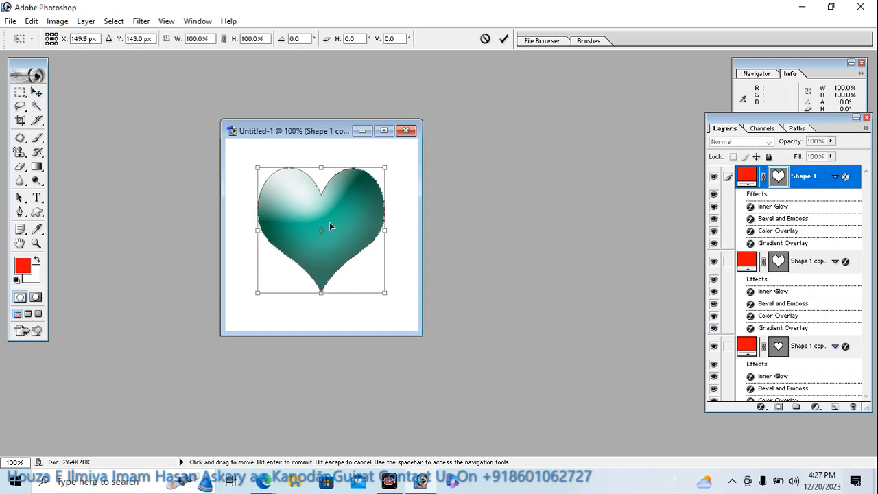
double_click(203, 39)
text(1)
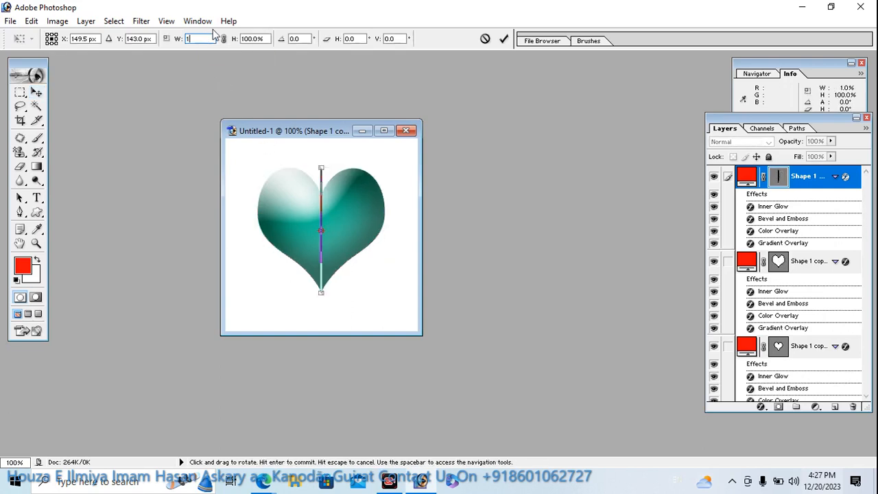
text(60)
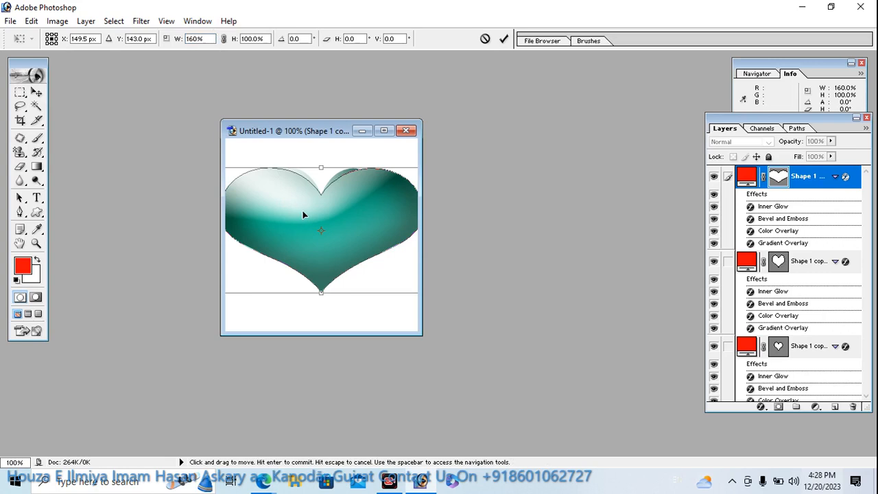
key(Return)
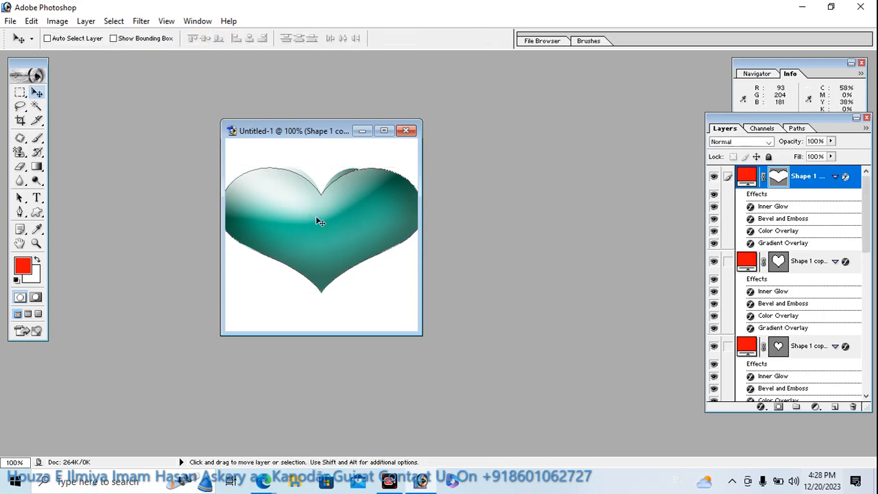
key(alt)
key(alt)
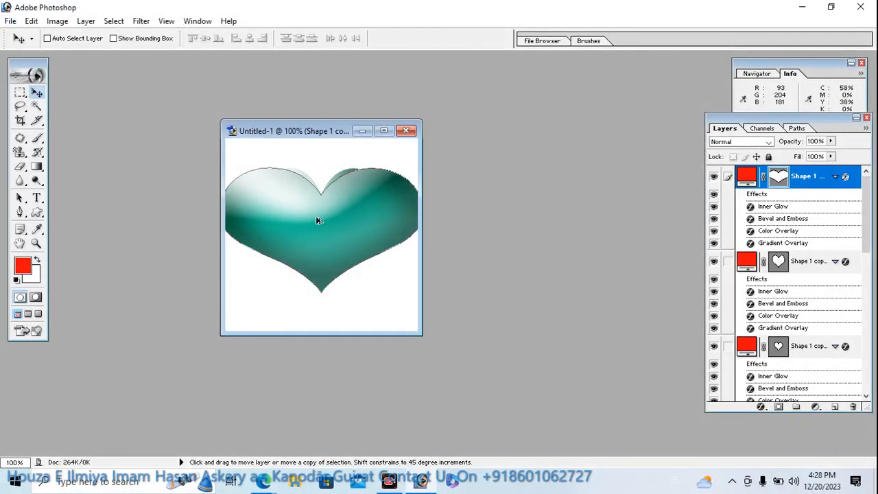
key(l)
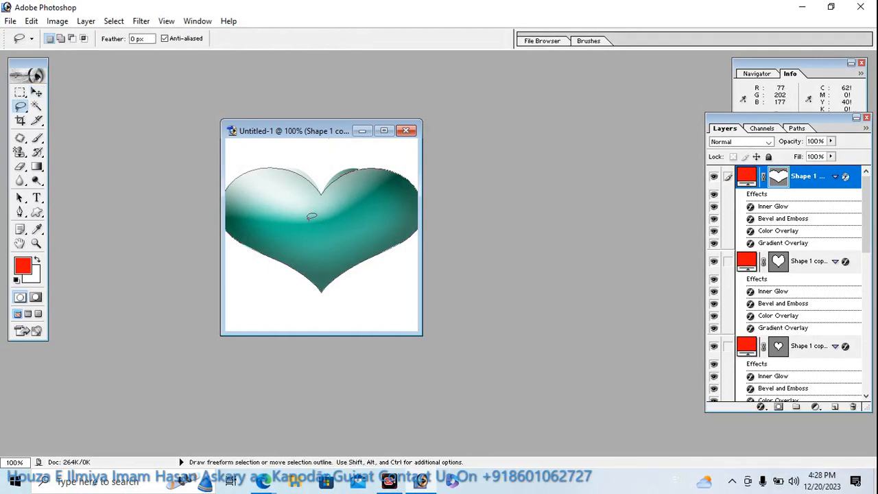
click(37, 93)
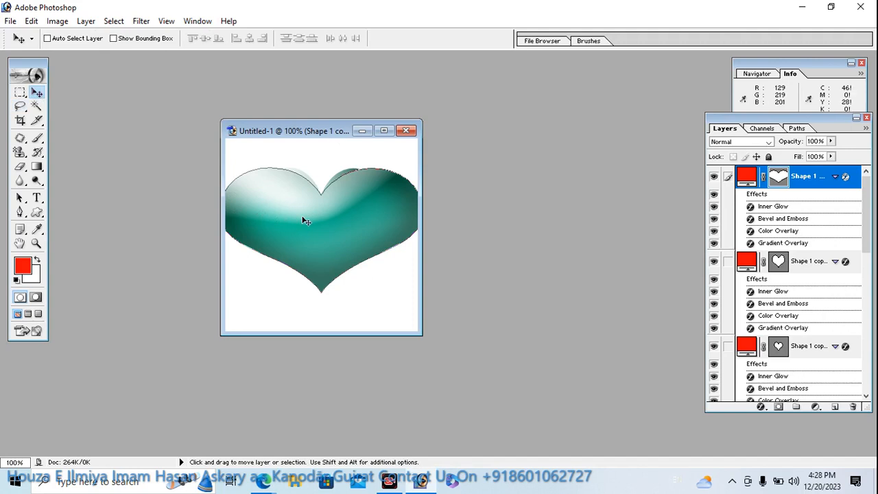
- Scale the topmost, widened heart layer to 145% in both width and height with Free Transform
key(ctrl+t)
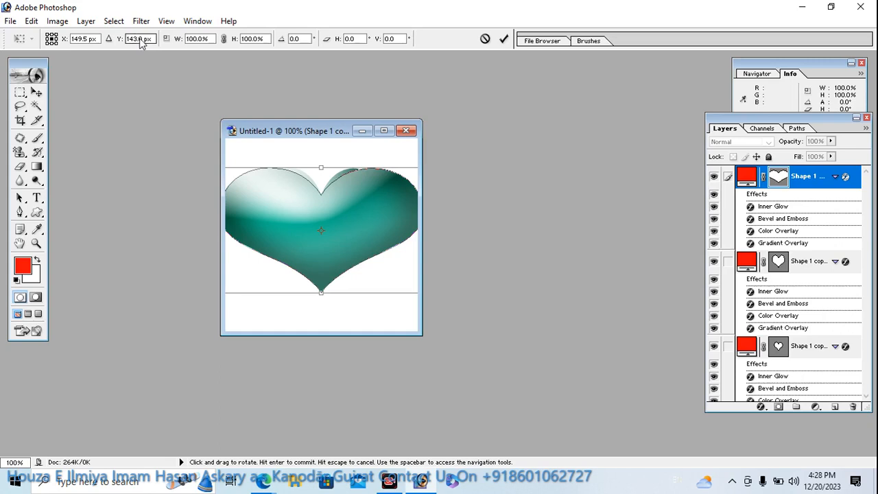
click(195, 39)
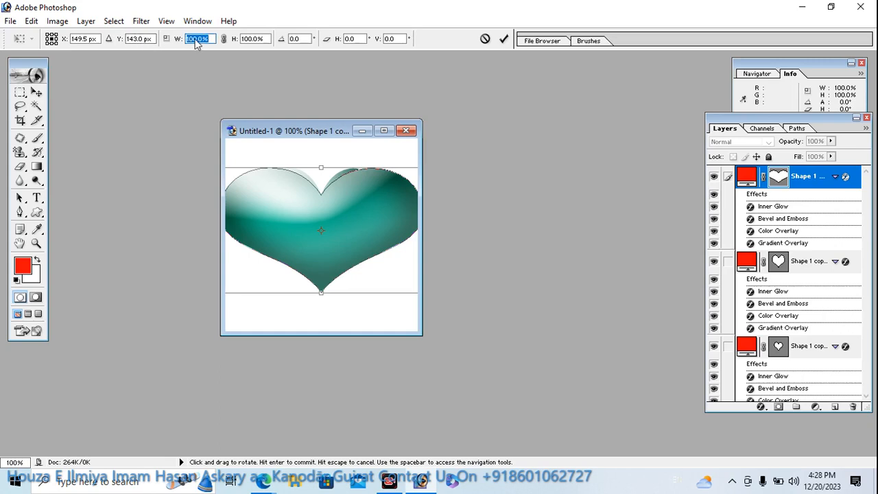
text(155)
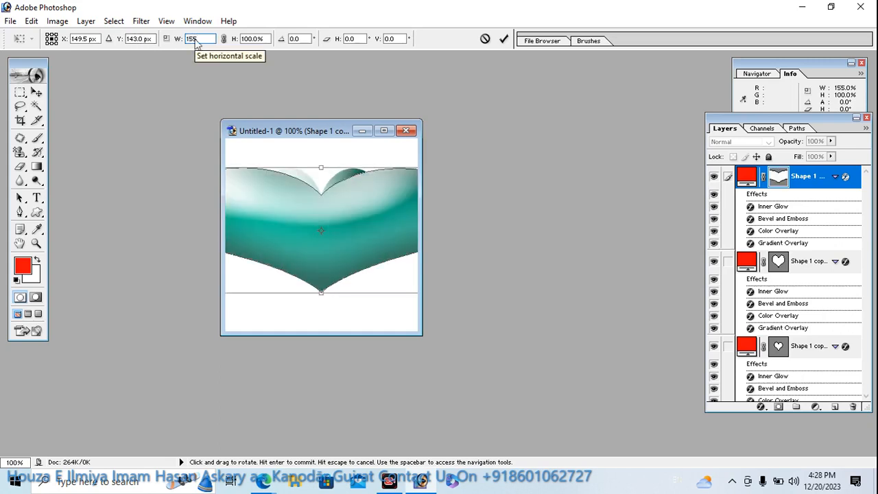
click(248, 39)
text(155)
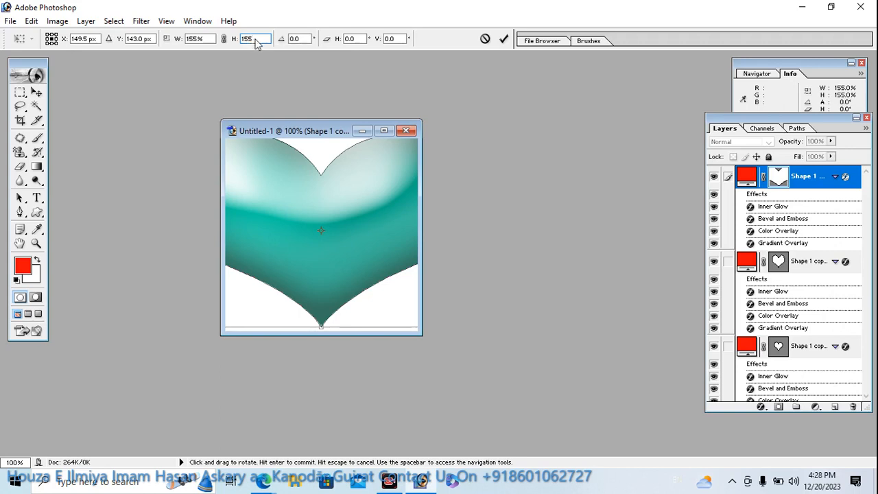
key(BackSpace)
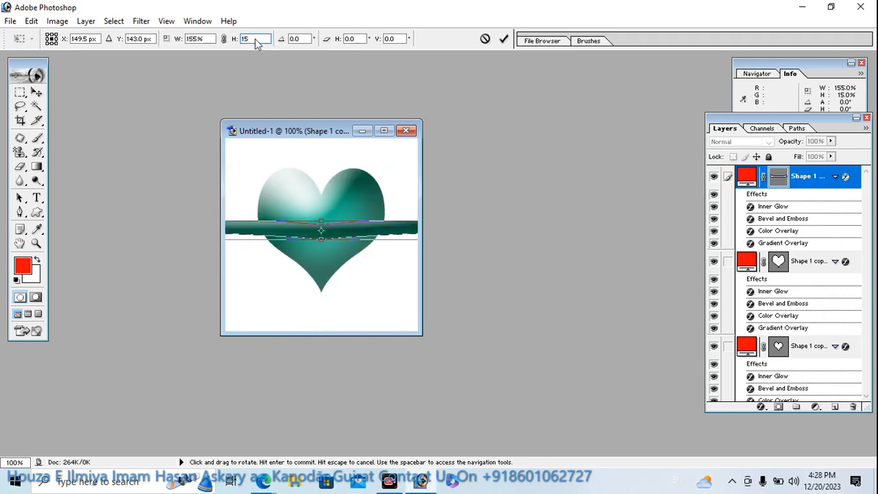
key(BackSpace)
text(45)
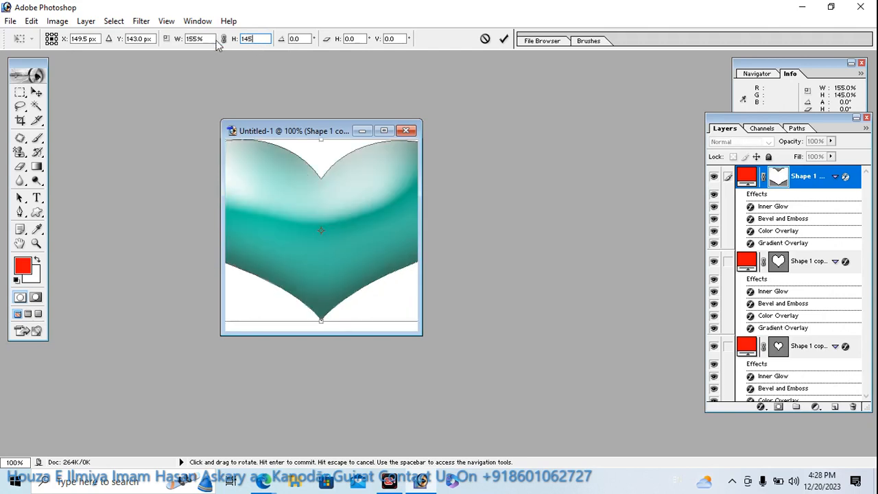
click(193, 40)
text(4)
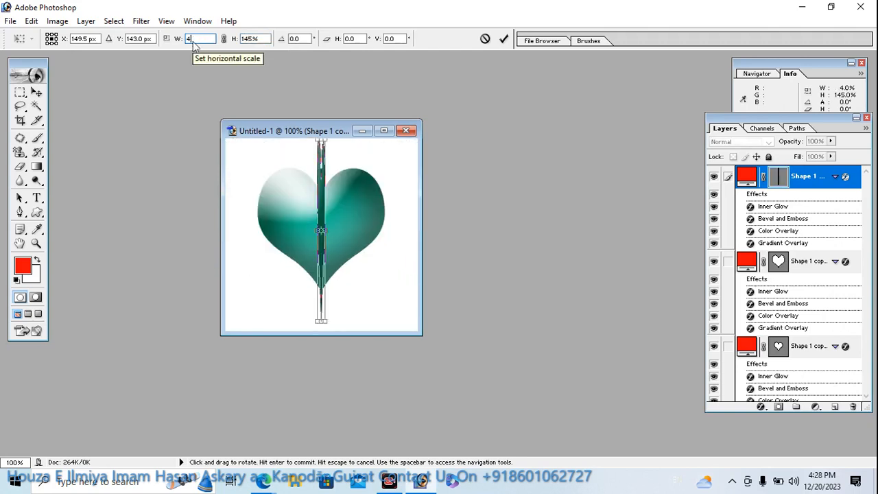
text(145)
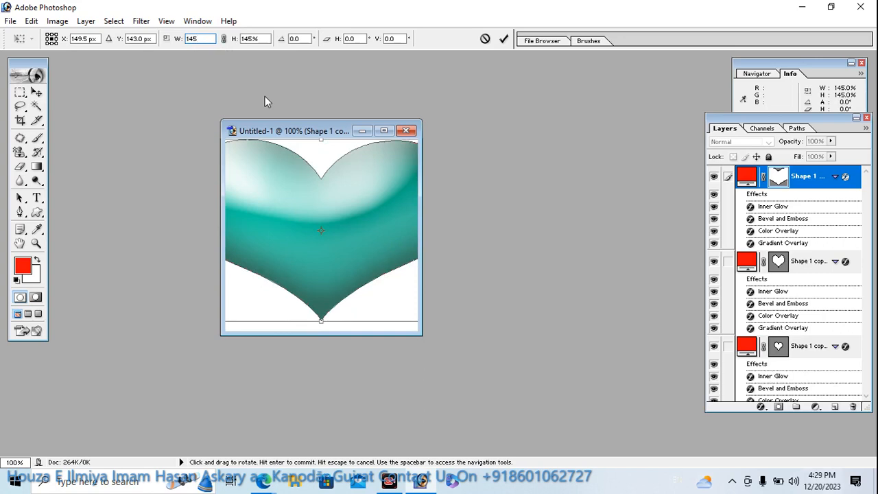
key(Return)
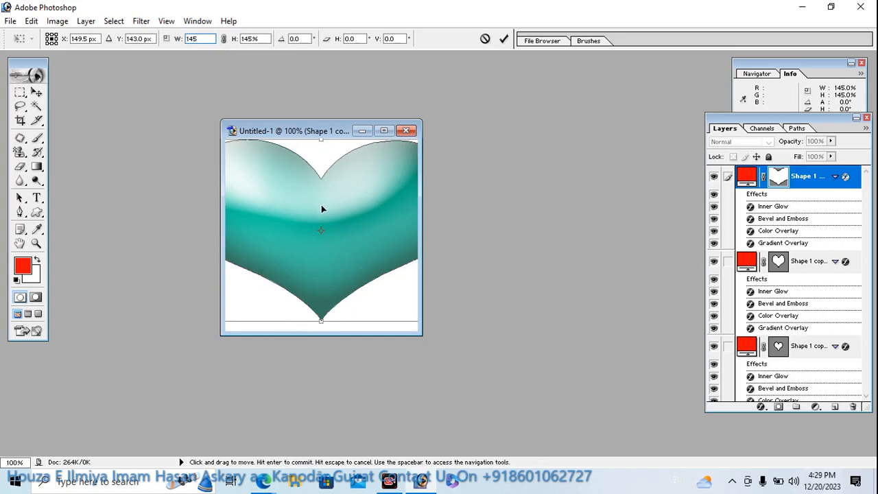
key(Return)
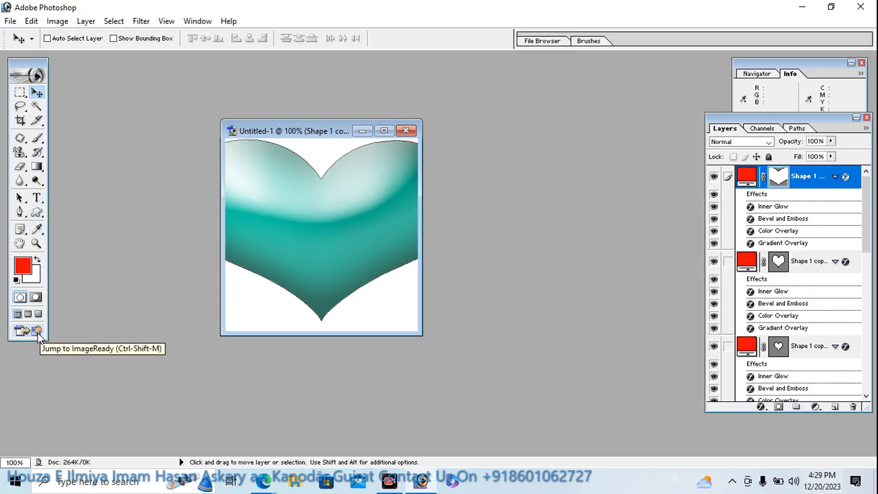
- Switch to ImageReady with the current document and move the image window and the Animation palette clear of the toolbox
click(38, 332)
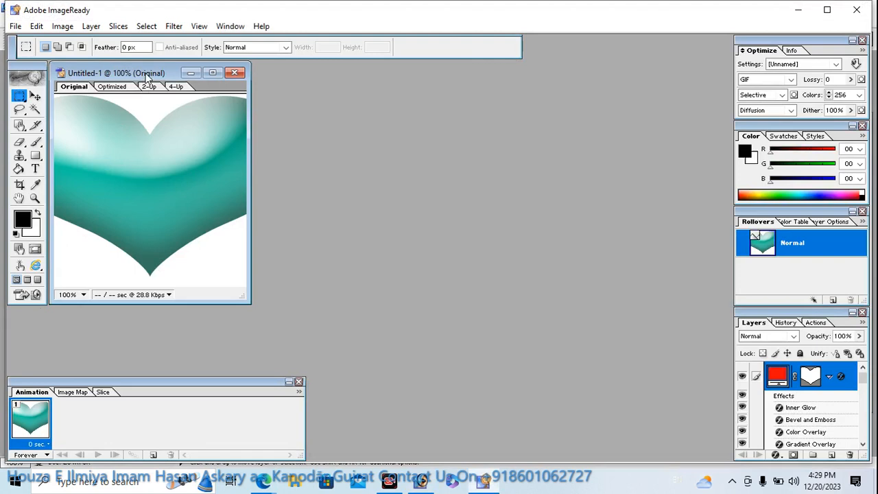
drag(141, 72, 236, 84)
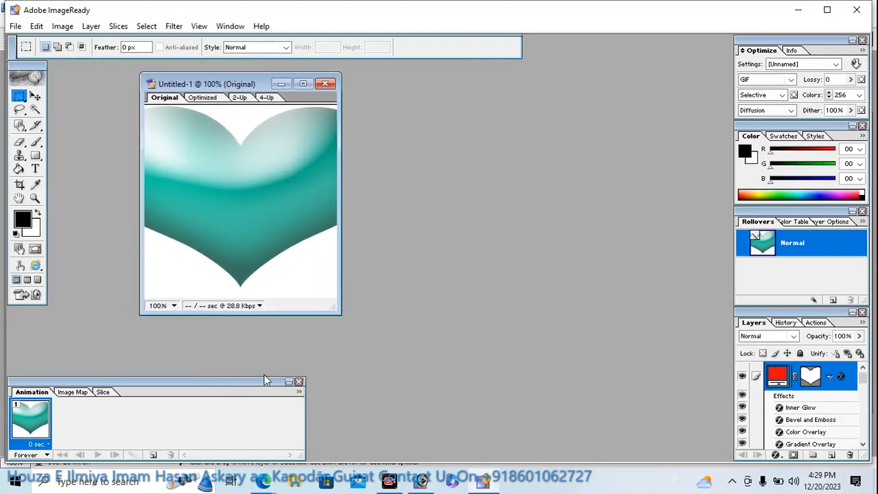
drag(266, 374, 262, 369)
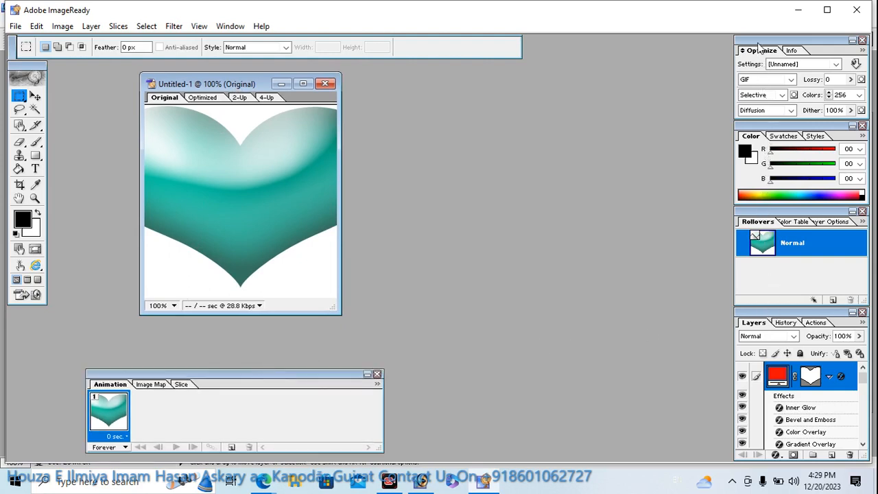
- Move and enlarge the Layers palette, and collapse the effects lists of all seven heart layers
drag(771, 313, 759, 41)
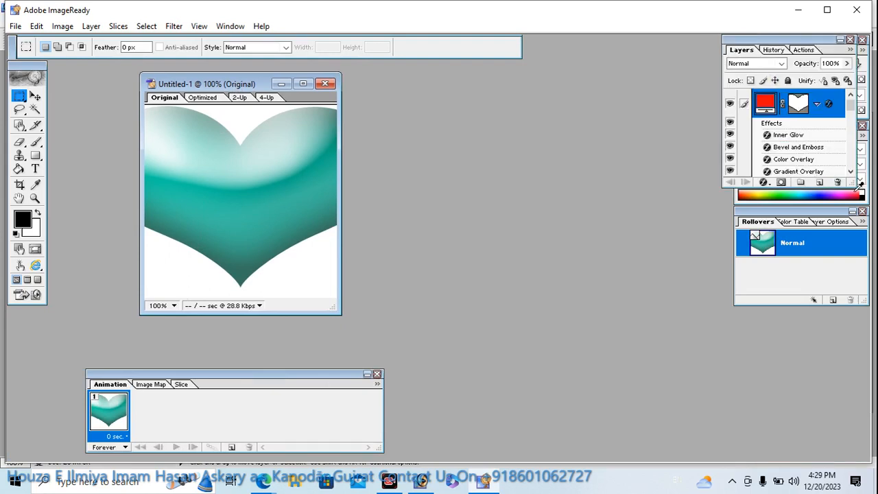
drag(851, 185, 873, 435)
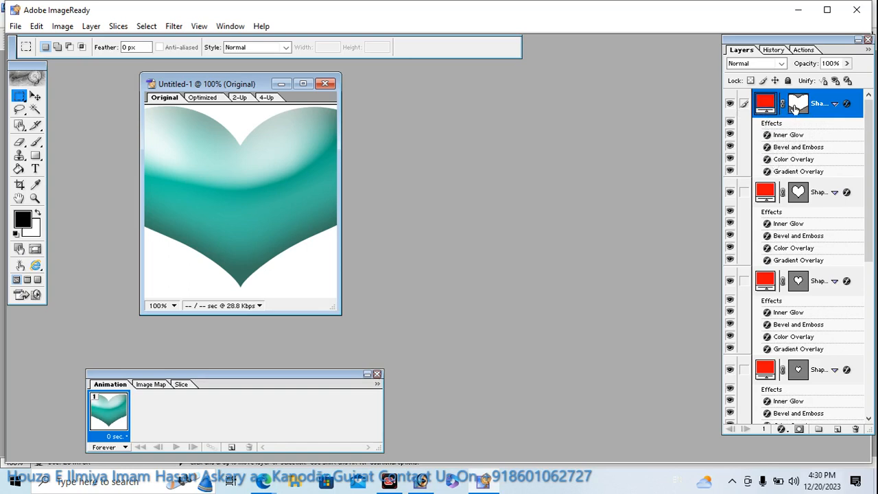
click(835, 104)
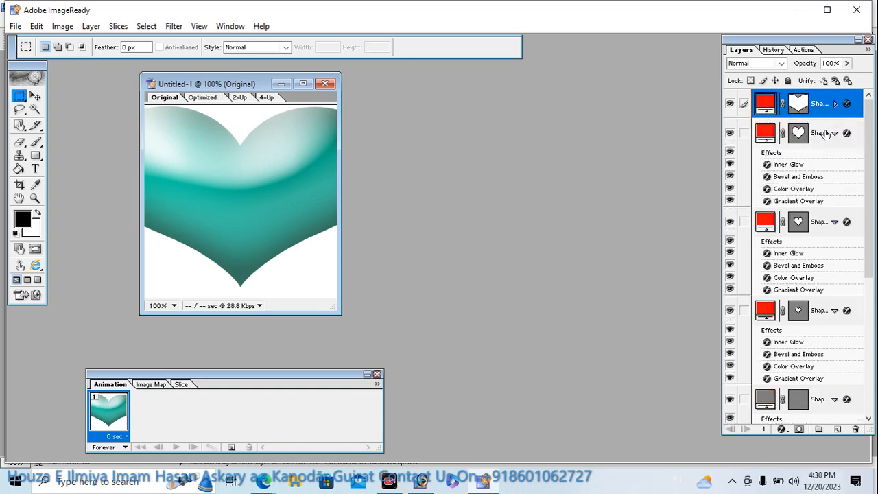
click(835, 134)
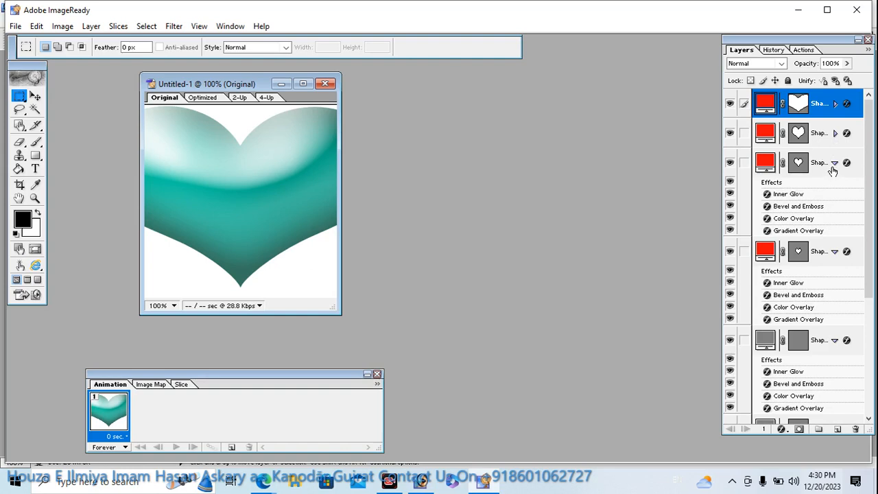
click(833, 164)
click(835, 193)
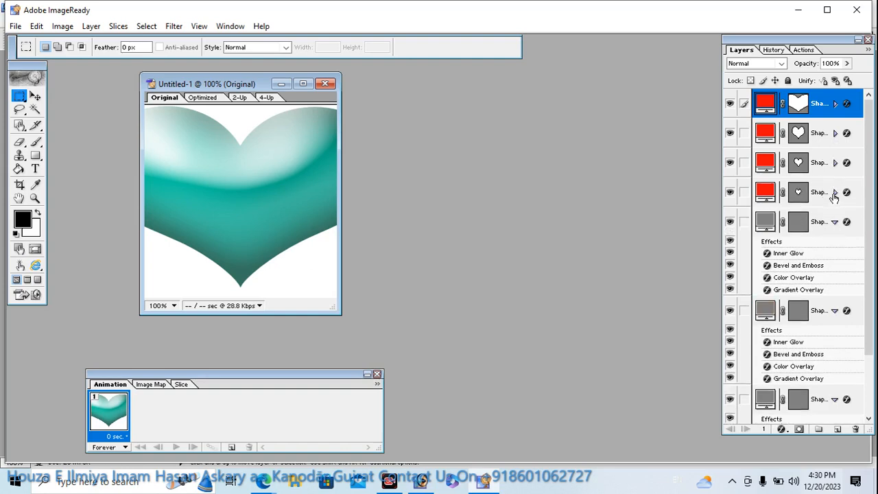
click(835, 223)
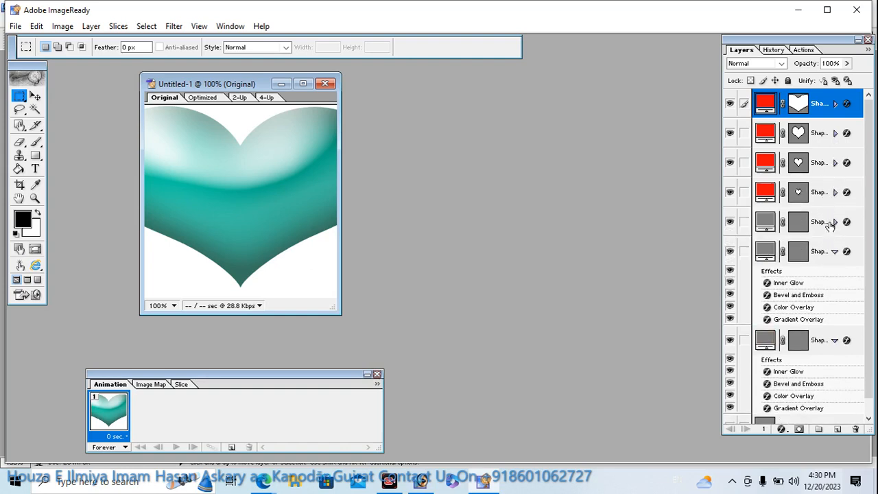
click(835, 252)
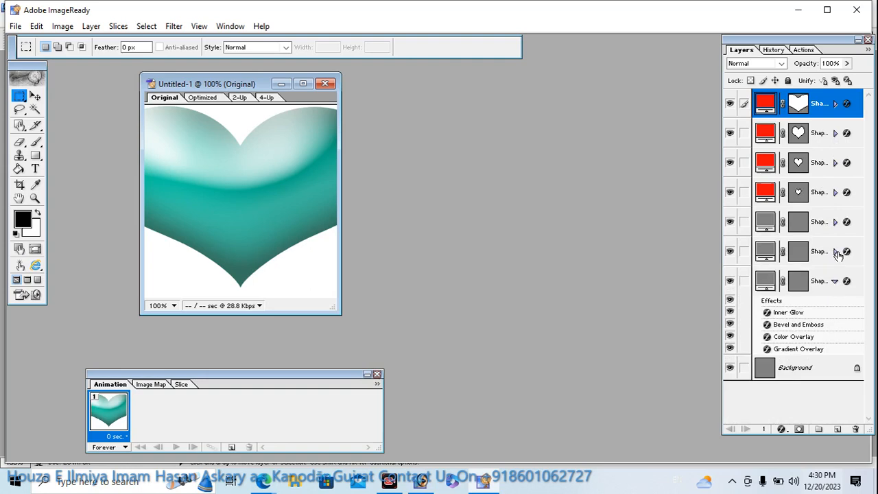
click(833, 284)
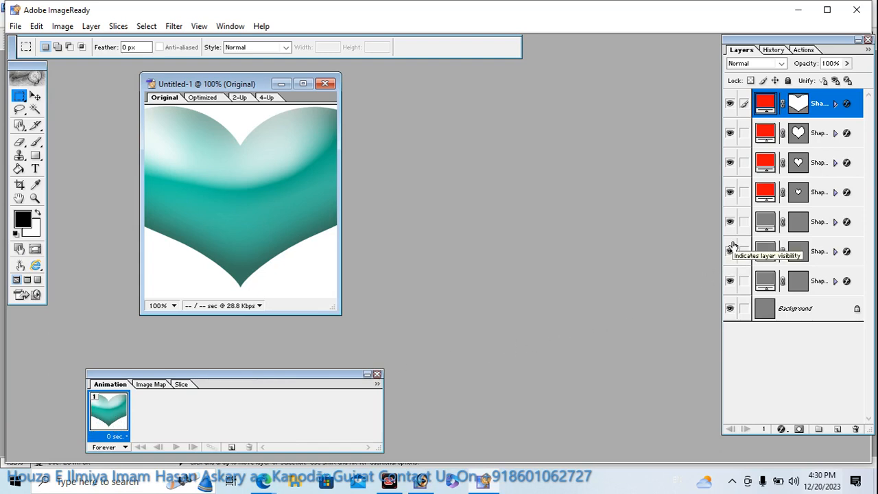
- Hide all seven heart layers in frame 1, leaving only the Background layer visible
click(730, 105)
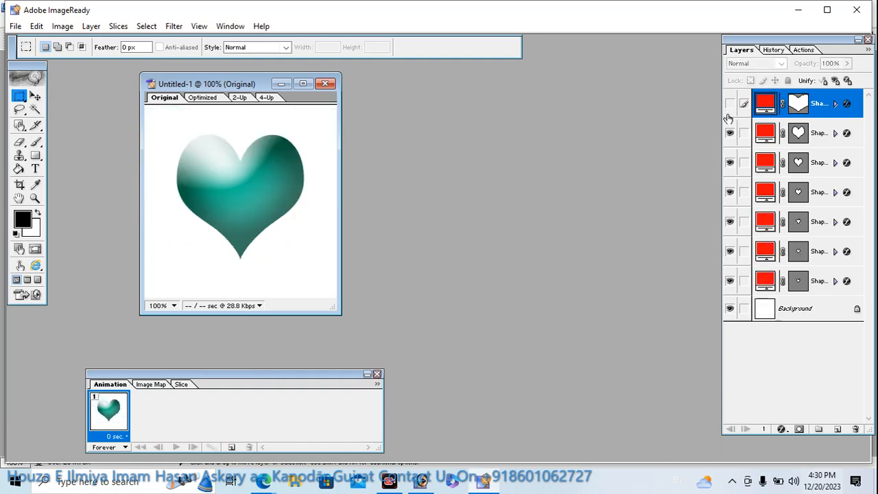
click(730, 133)
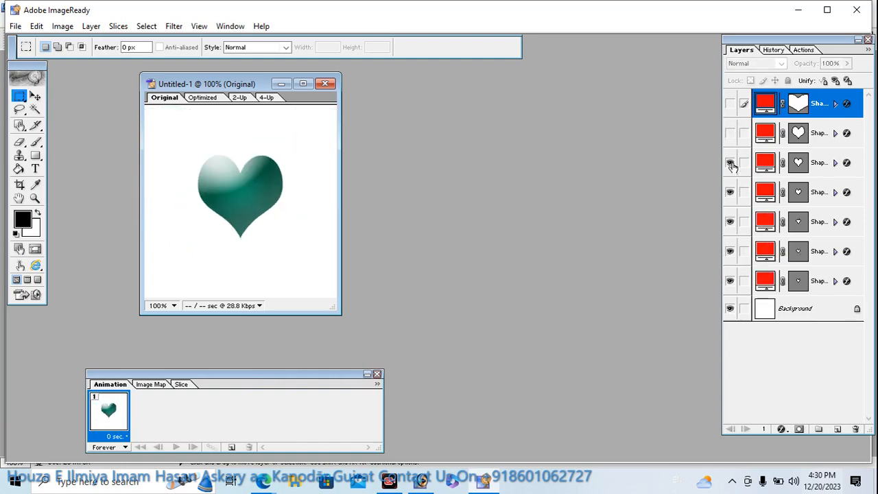
click(730, 192)
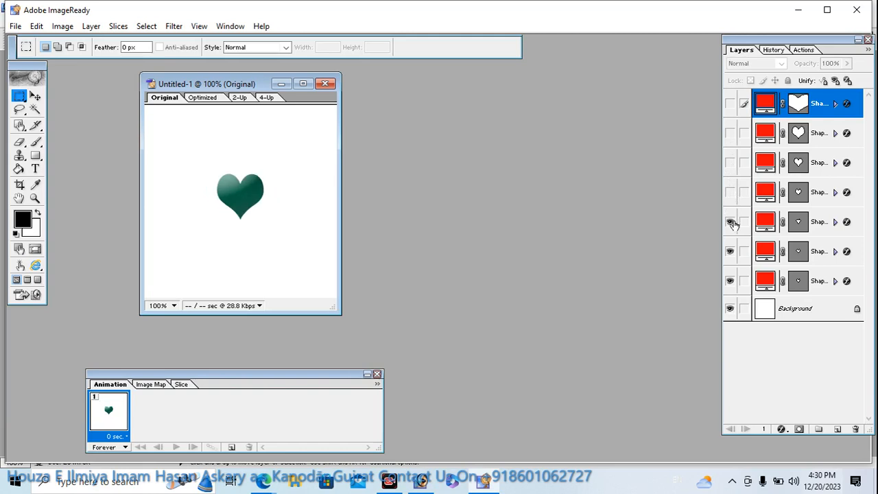
click(730, 222)
click(730, 251)
click(730, 281)
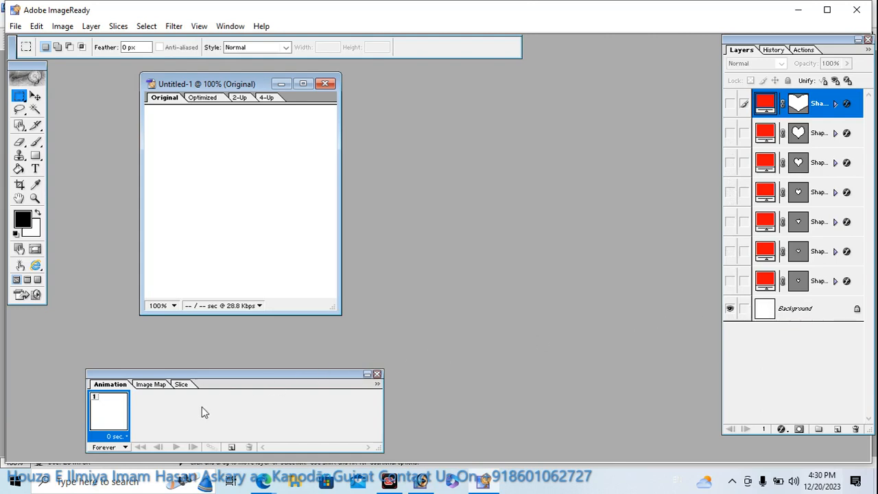
- Add animation frames 2 to 4, turning on one more heart layer per frame, starting from the smallest heart
click(232, 447)
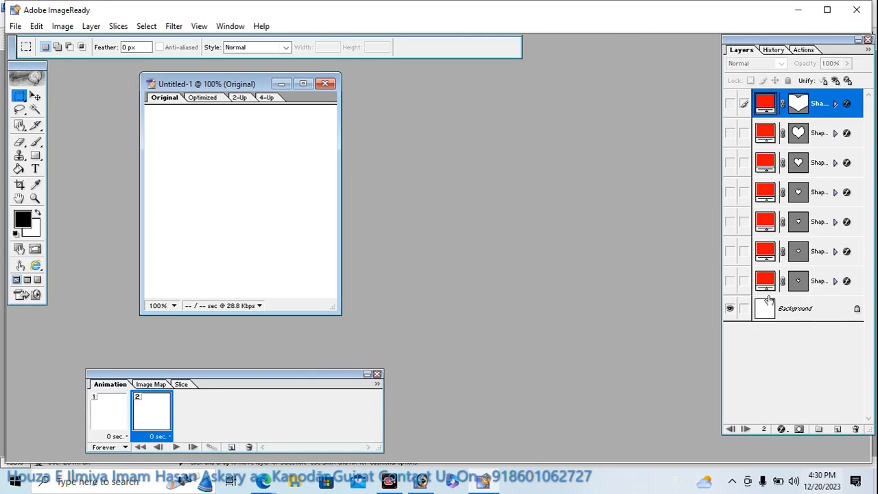
click(730, 281)
click(232, 447)
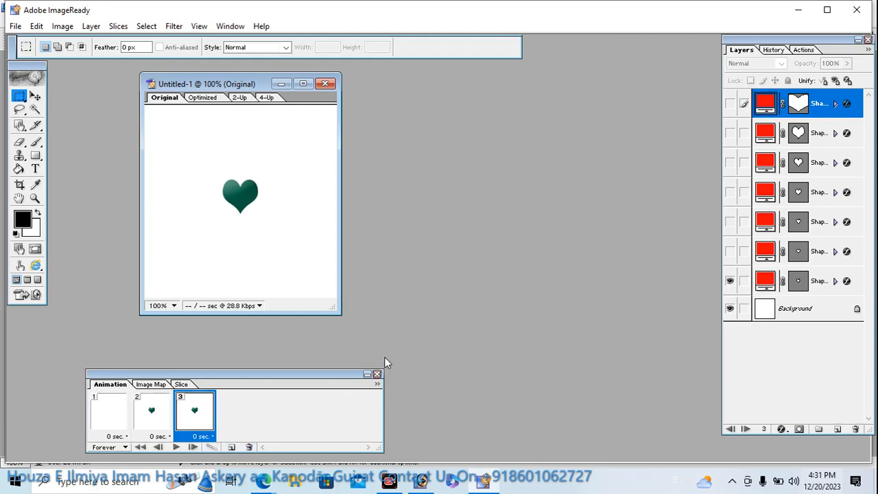
click(730, 252)
click(231, 447)
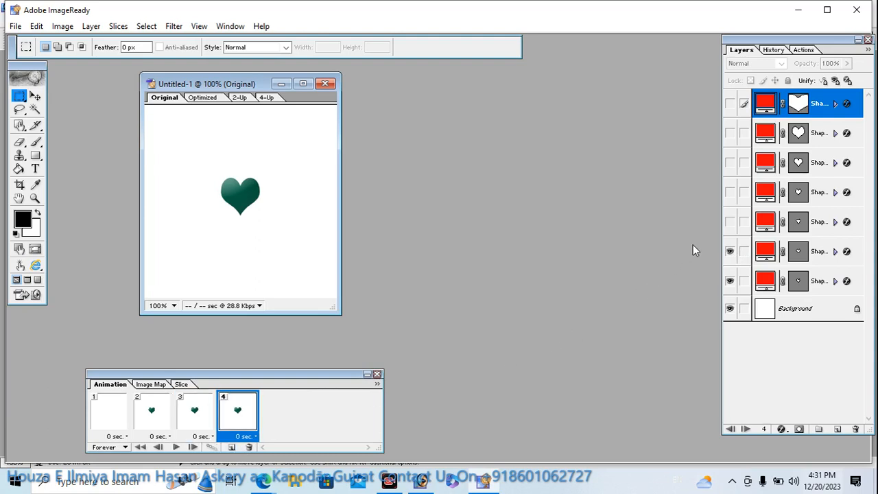
click(730, 222)
- Add animation frames 5 to 7, turning on the fourth, fifth and sixth smallest heart layers, one more per frame
click(231, 448)
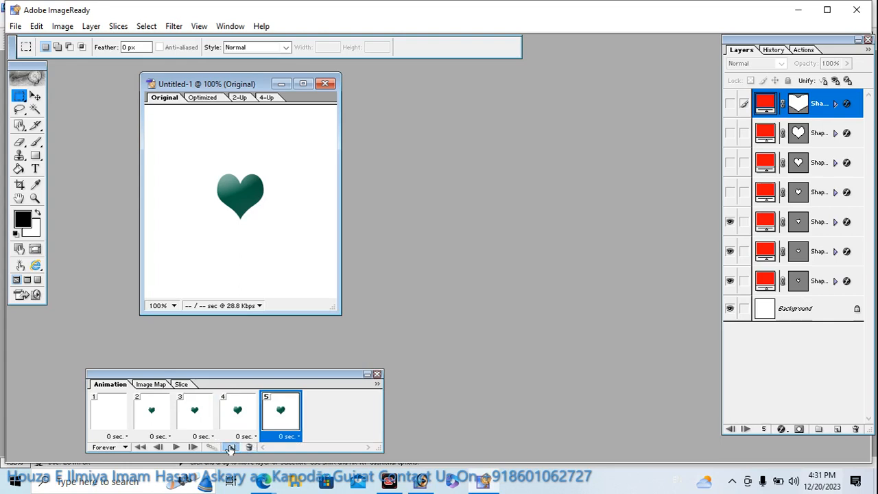
click(730, 193)
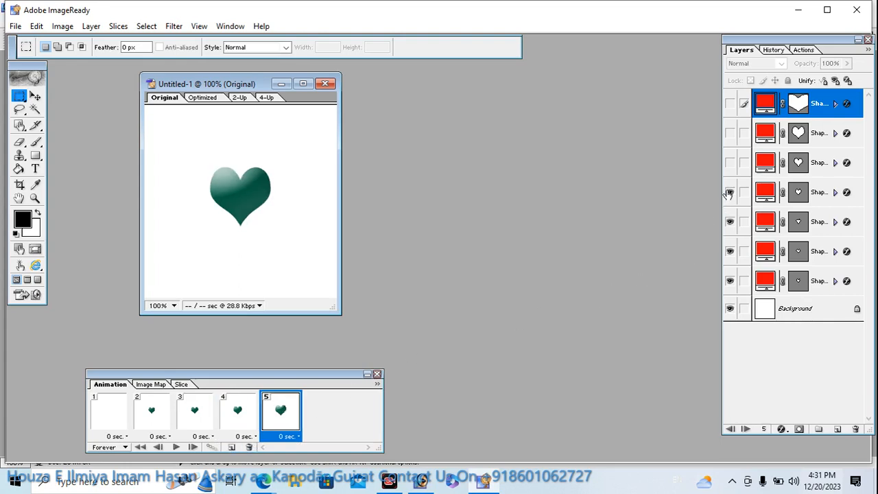
click(231, 448)
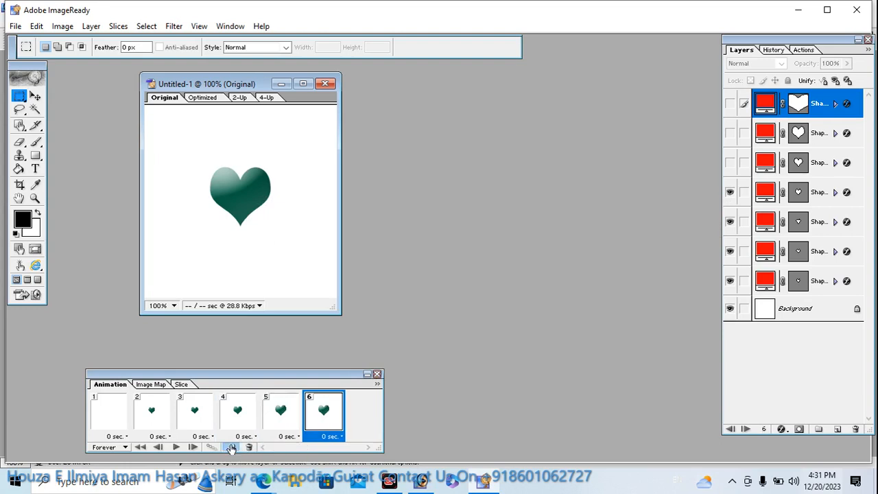
click(730, 162)
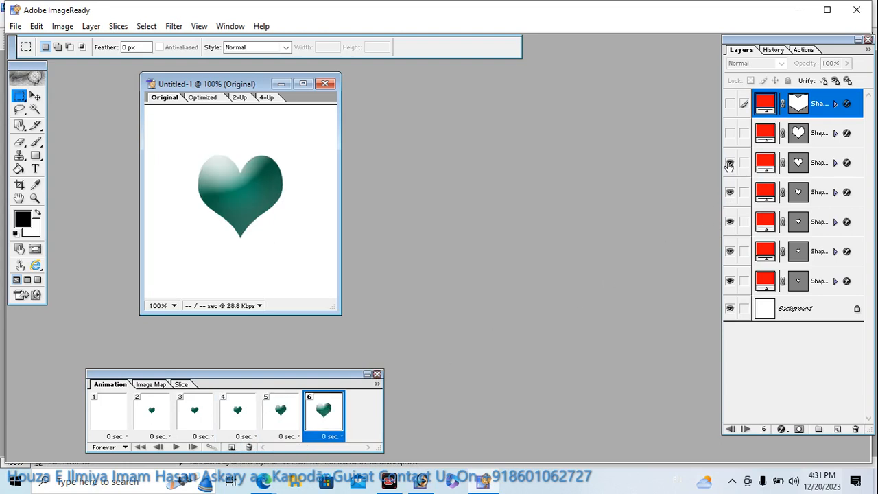
click(232, 448)
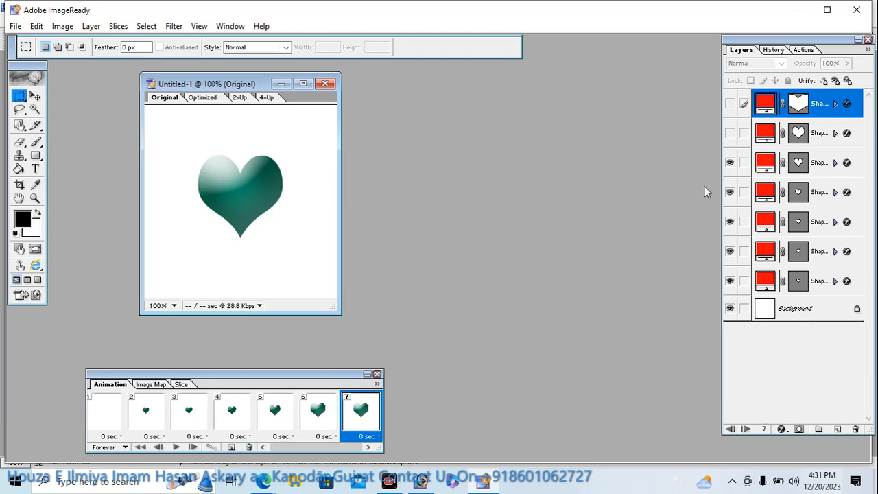
click(730, 134)
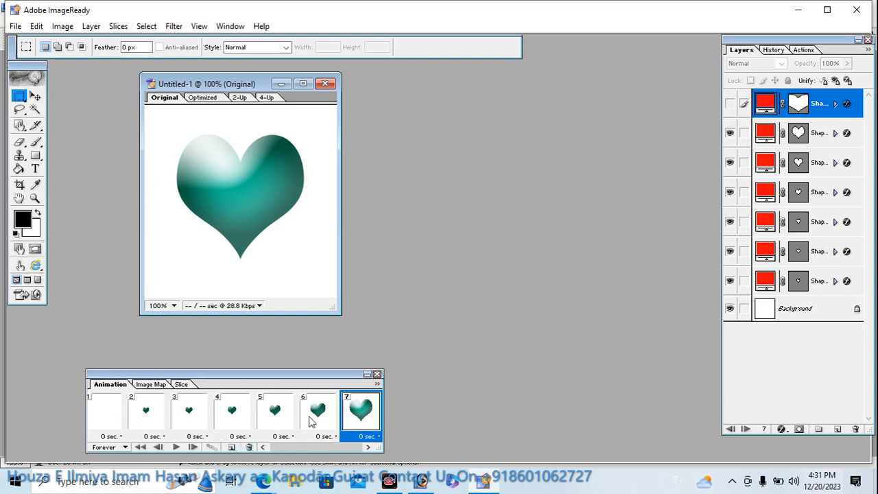
- Preview the animation, stop it, and select all seven frames
click(175, 447)
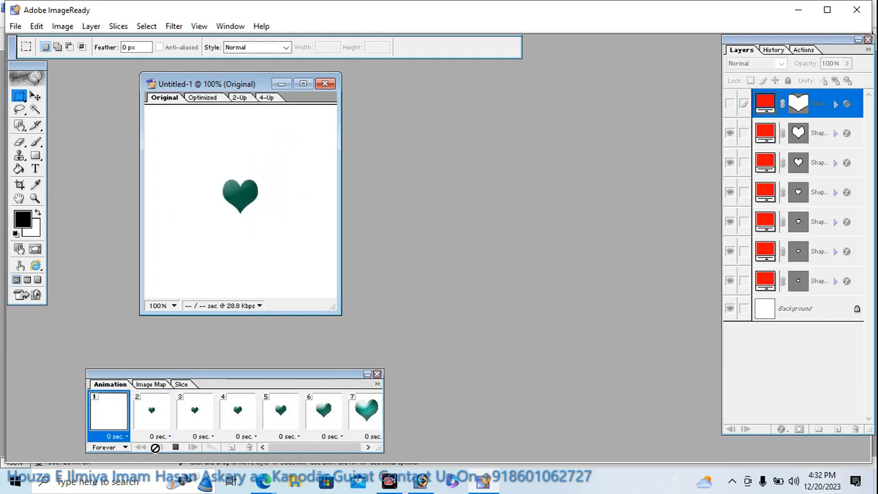
click(175, 447)
click(107, 417)
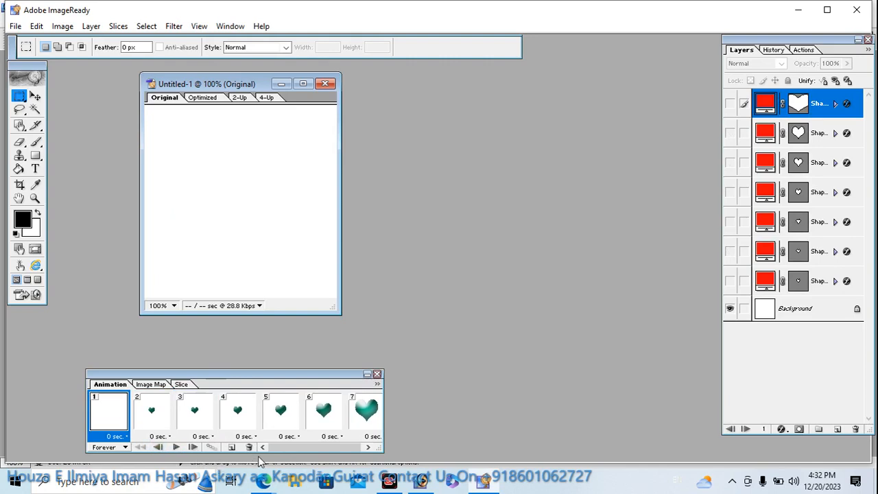
shift+click(370, 420)
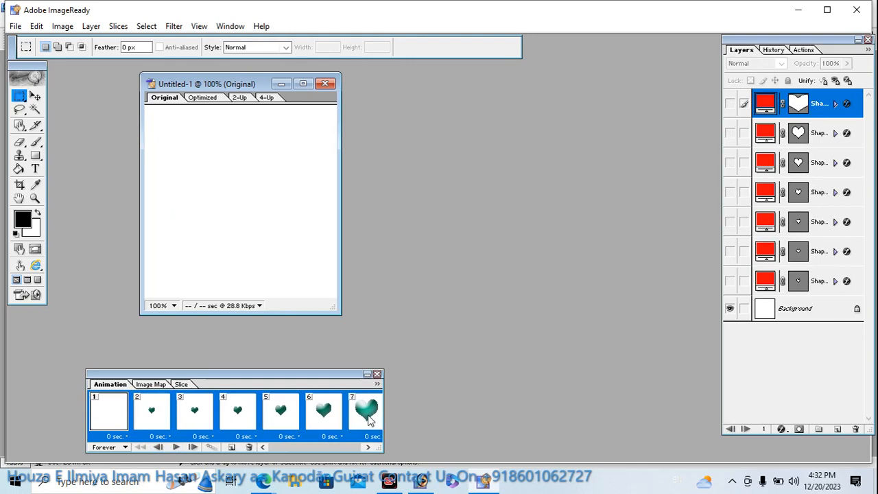
click(125, 447)
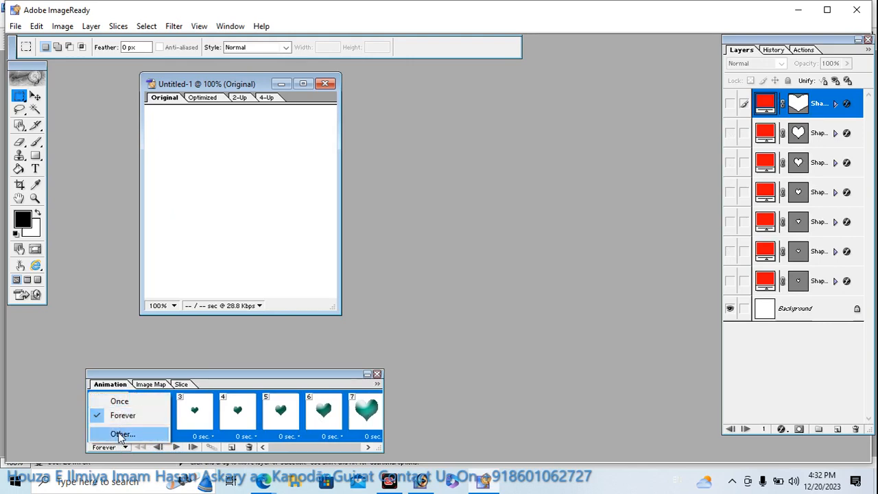
click(121, 433)
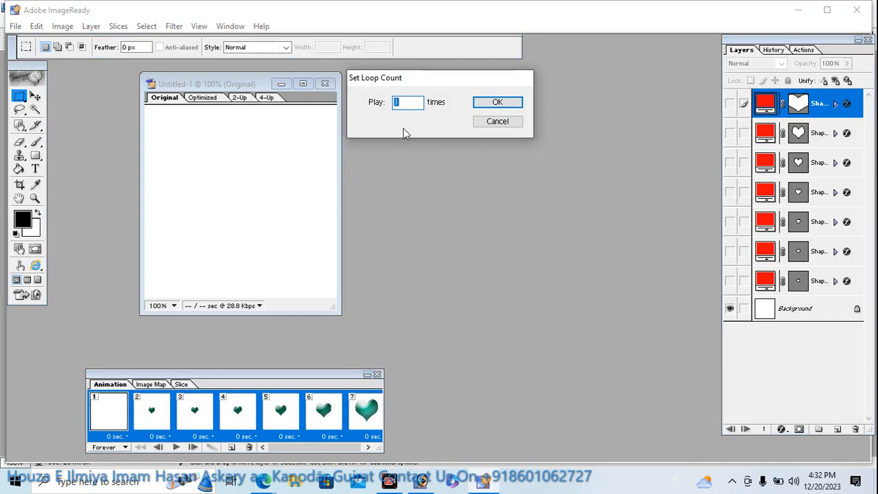
click(478, 122)
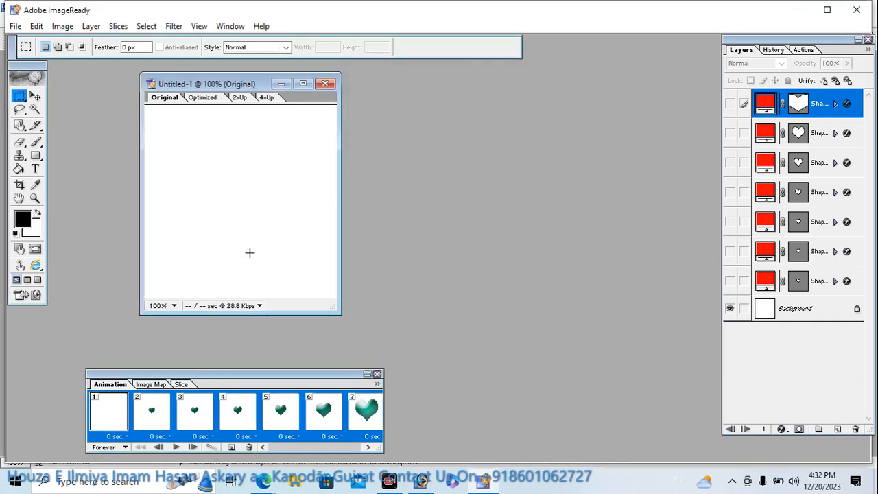
- Set the delay of all selected frames to 0.1 seconds and play the animation
click(125, 439)
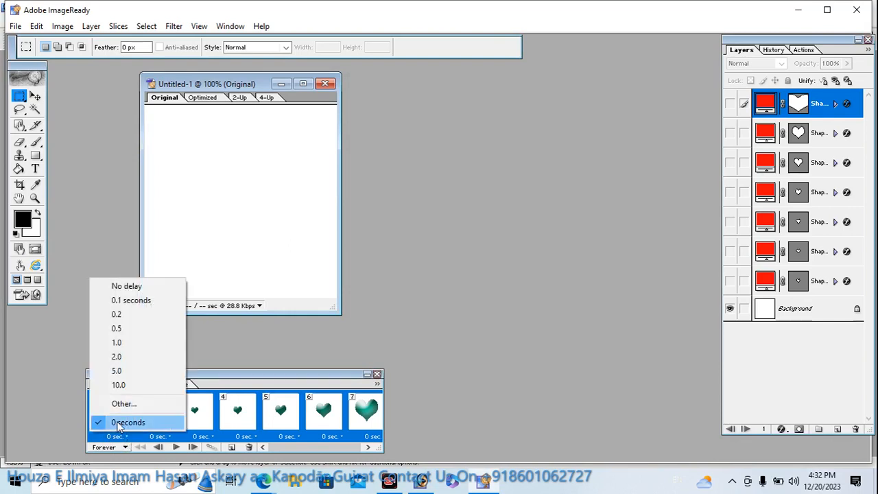
click(128, 304)
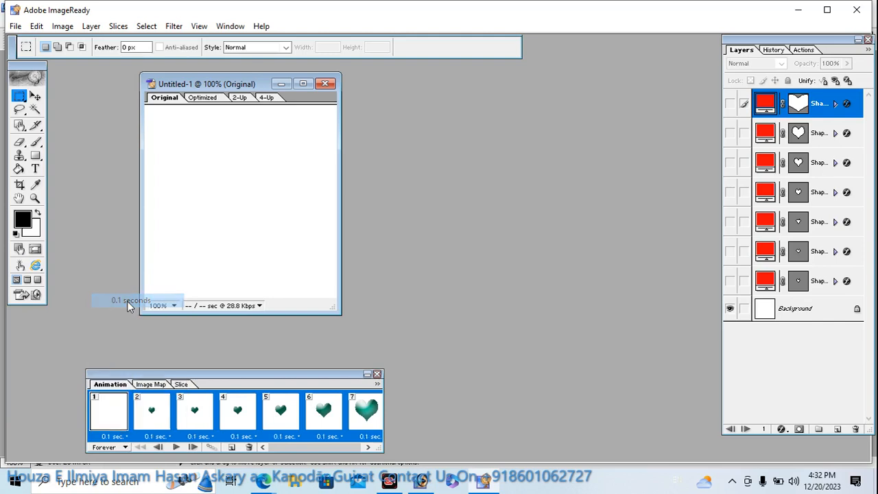
click(175, 447)
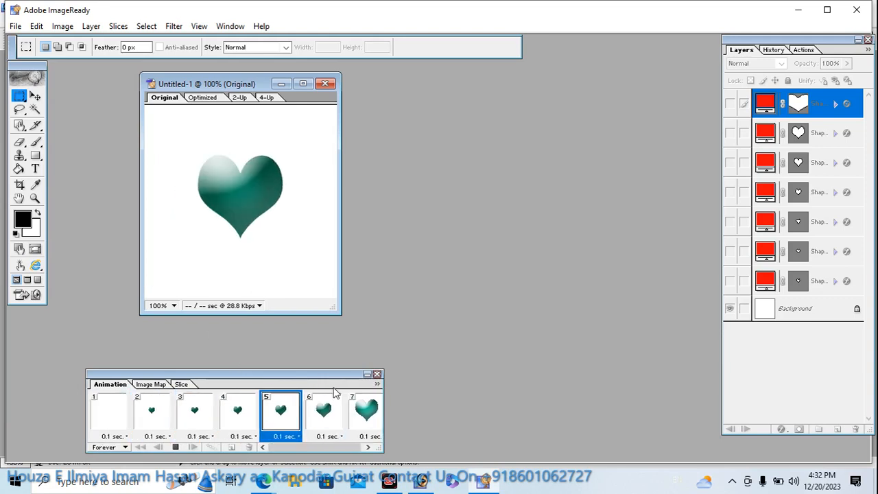
- Close the Animation palette and the heart document, and exit ImageReady to return to Photoshop
click(377, 375)
click(324, 83)
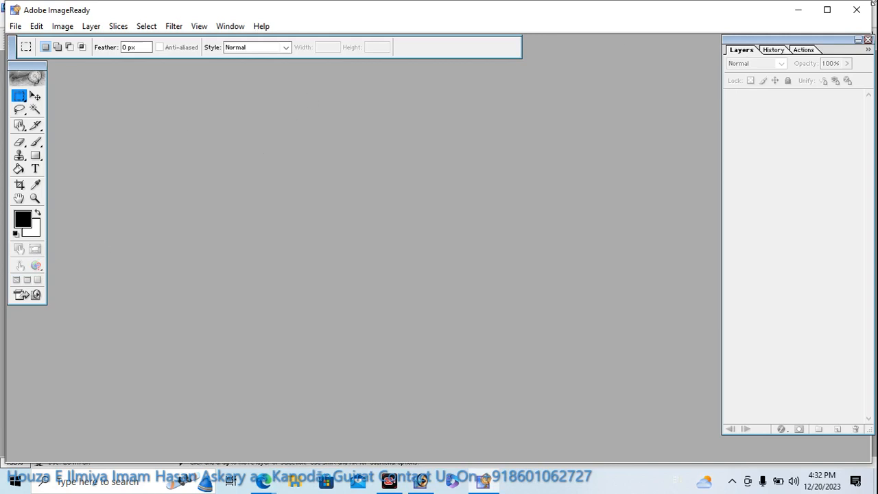
click(857, 10)
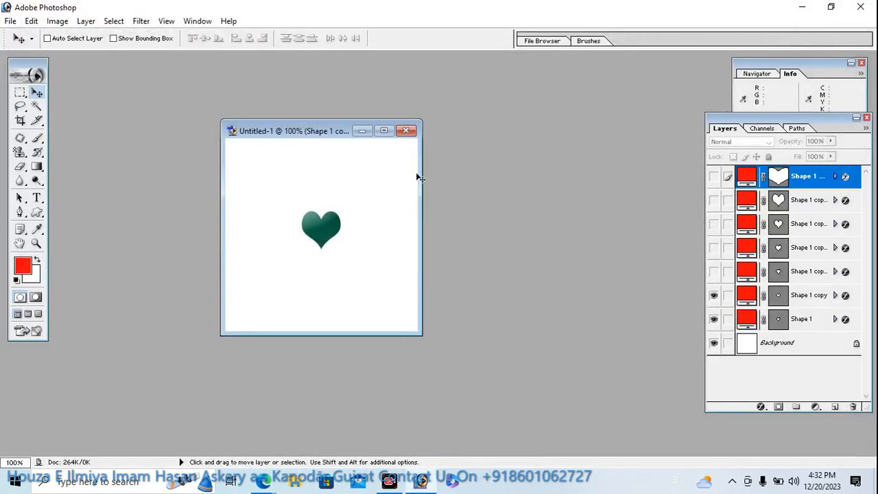
click(406, 130)
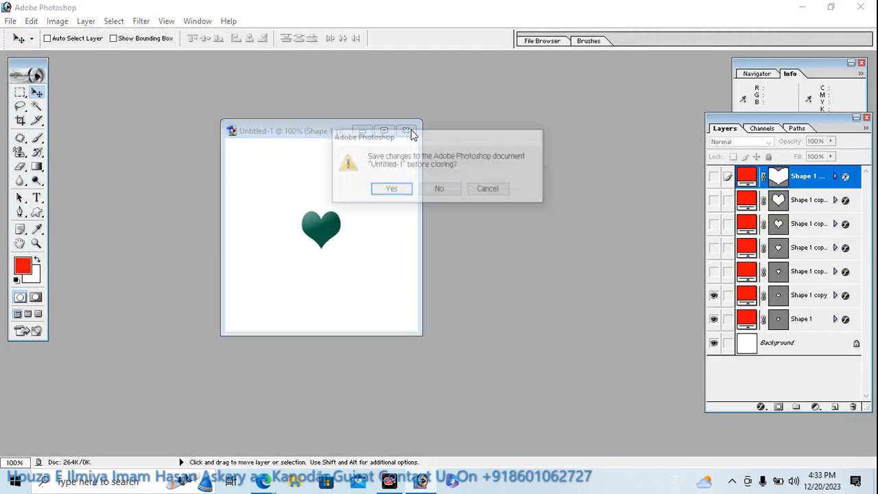
click(391, 190)
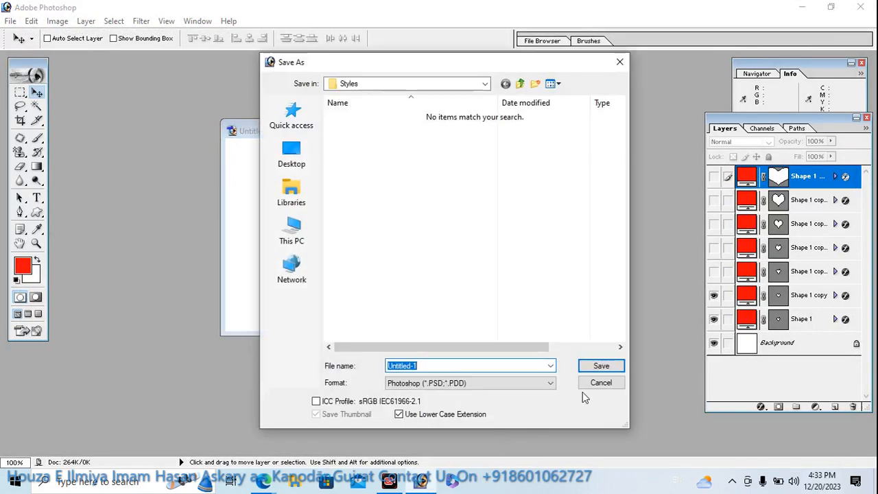
click(592, 384)
- Close the heart document without saving it and create a new 300 × 300 pixel white RGB document in a maximized window
click(406, 131)
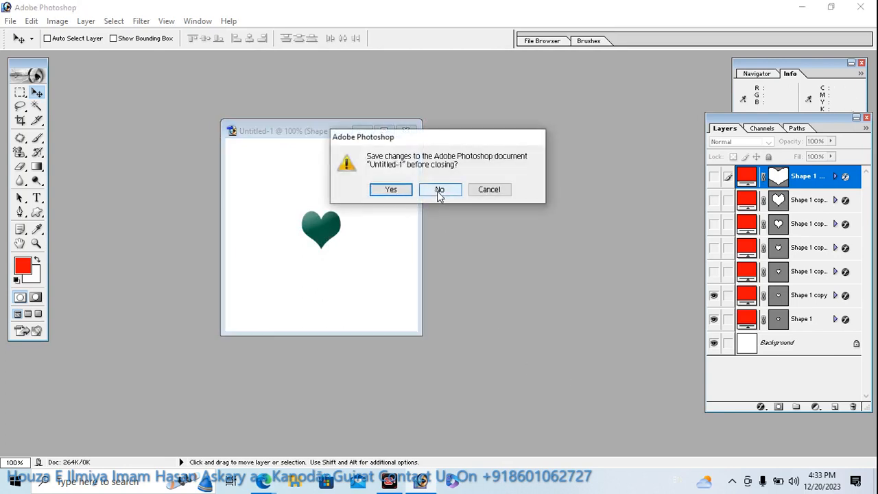
click(439, 190)
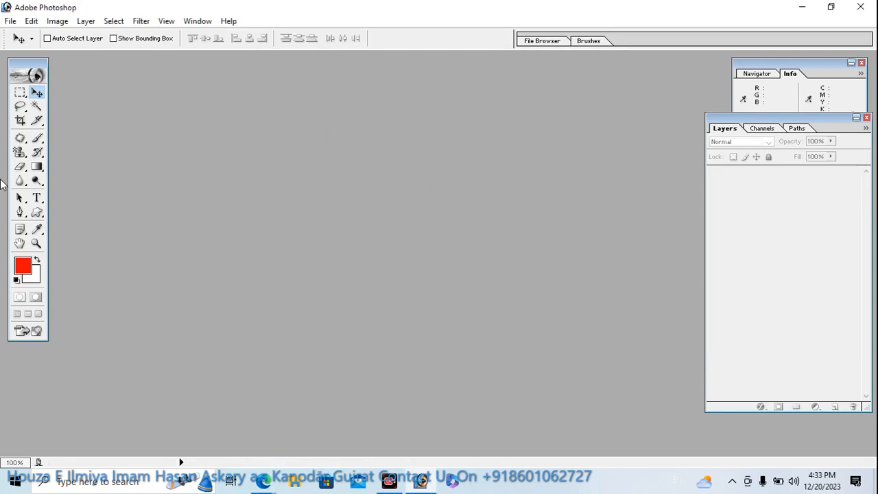
click(10, 22)
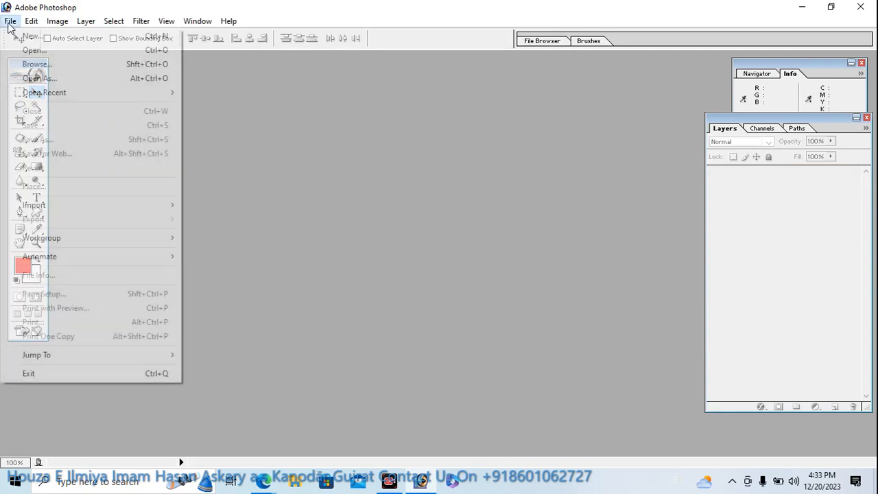
click(24, 39)
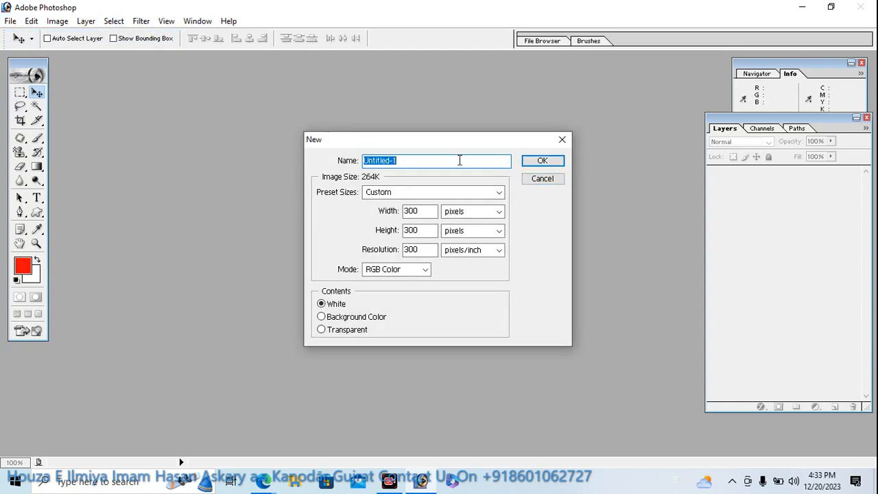
click(536, 162)
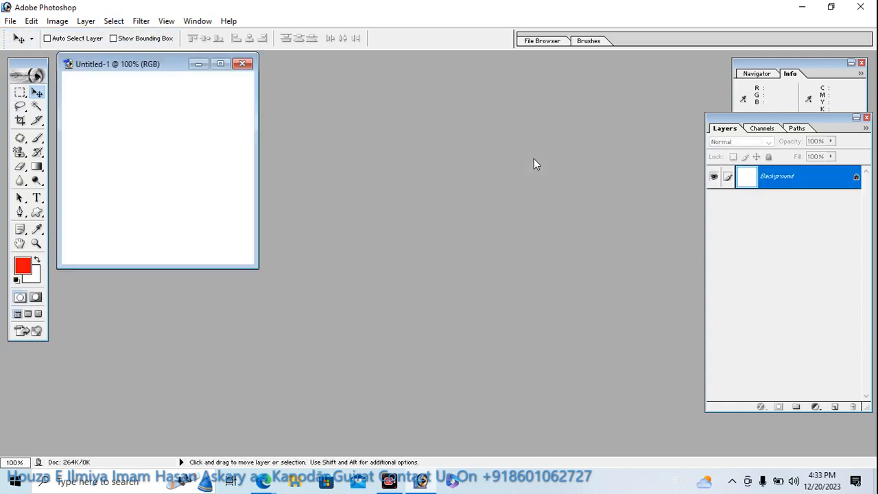
click(220, 63)
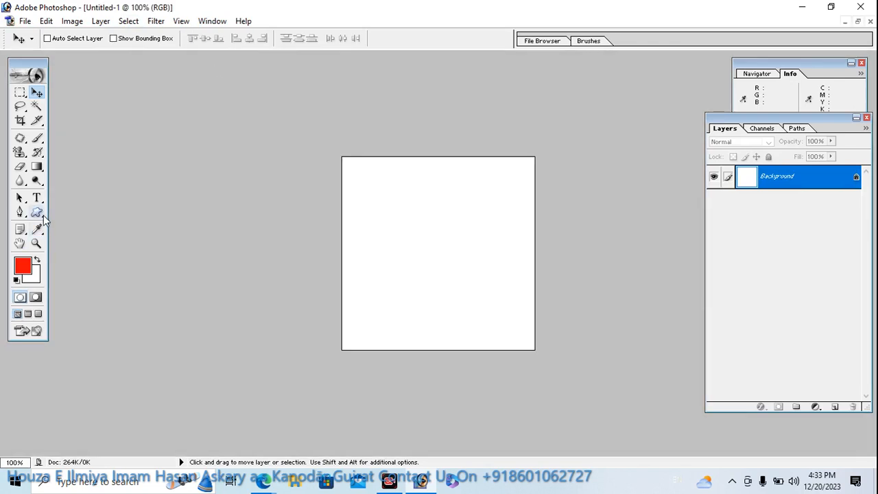
- Set the Custom Shape tool to the solid butterfly shape with the glossy dusty-pink style
drag(43, 215, 89, 276)
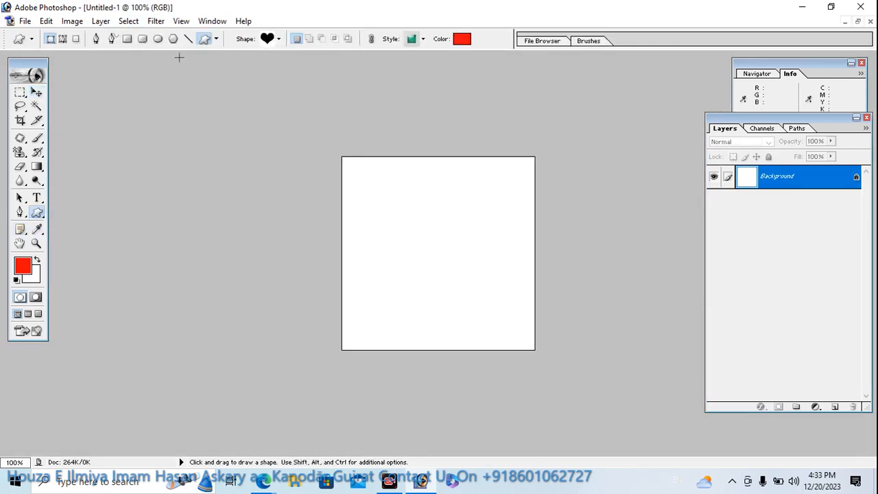
click(278, 39)
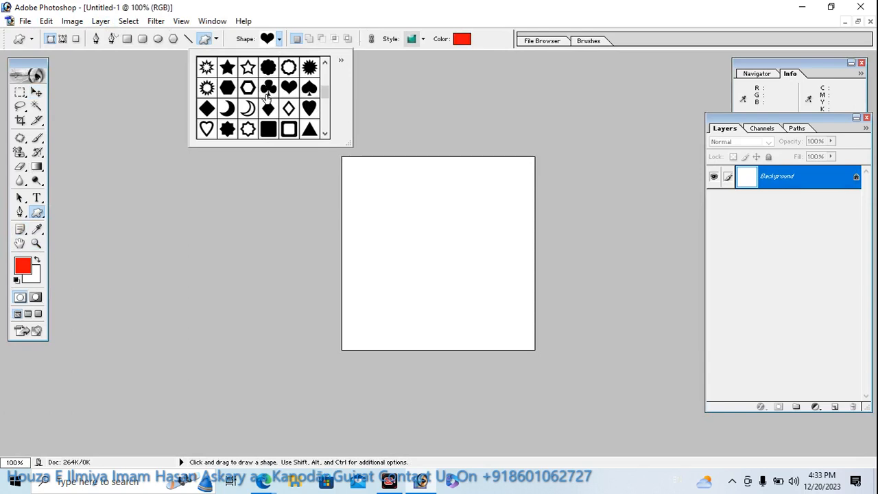
scroll(287, 110, down, 5)
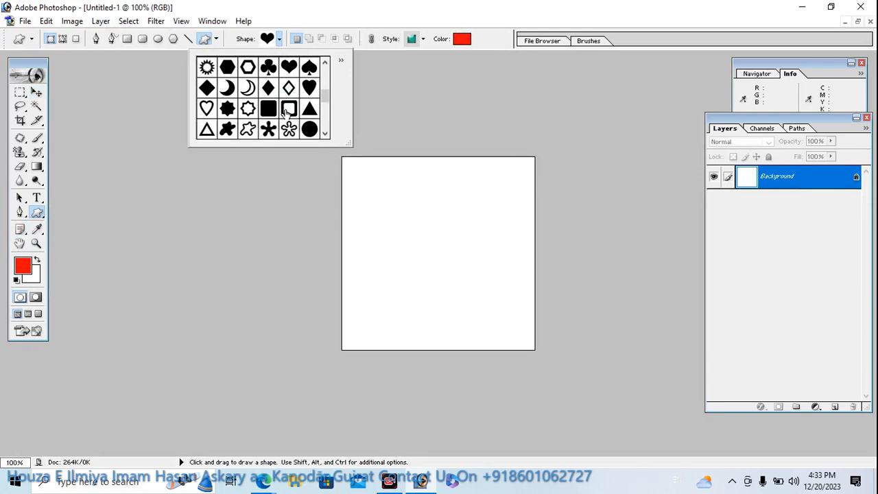
scroll(282, 121, down, 1)
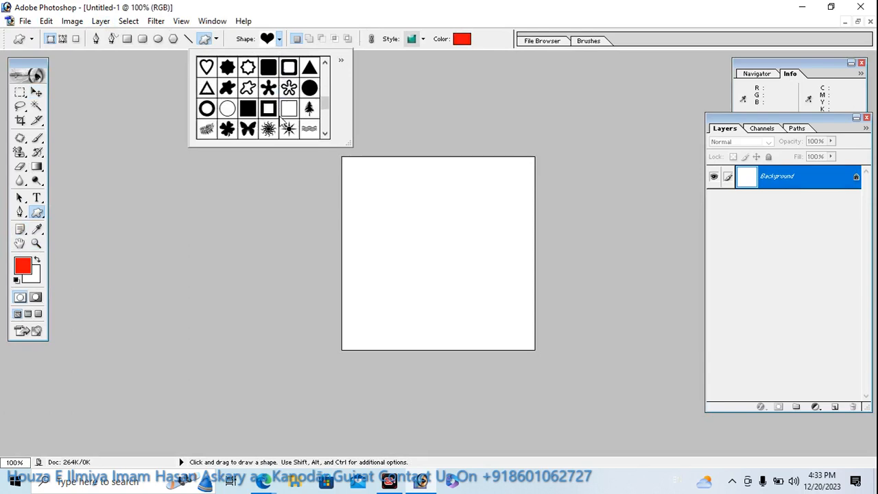
scroll(281, 121, down, 1)
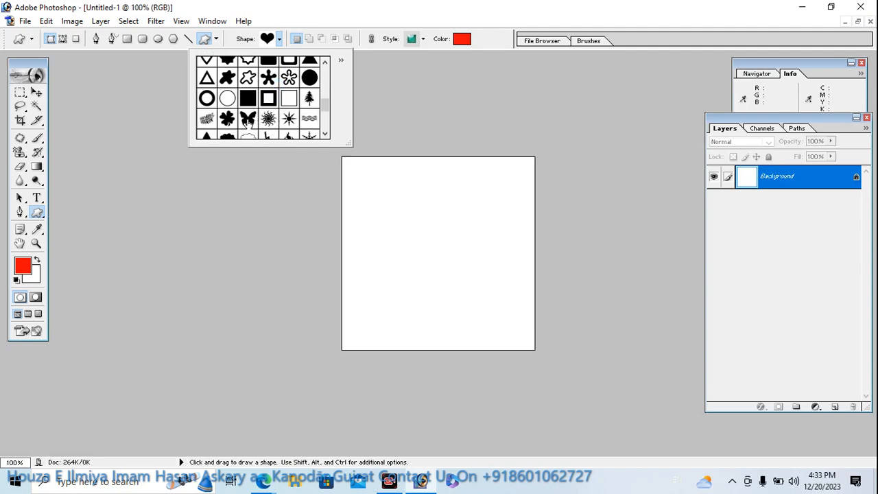
click(247, 120)
click(422, 40)
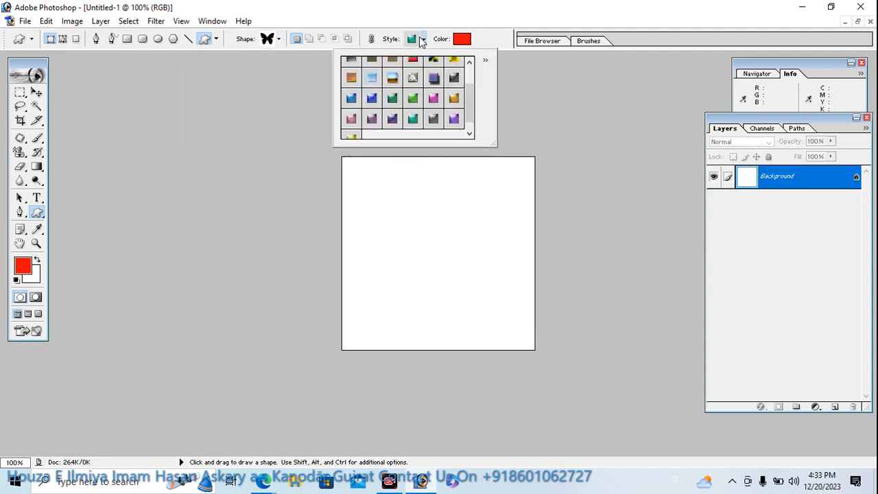
click(351, 118)
- Draw a butterfly, undo it, and draw a small one constrained to its native proportions just above the canvas centre
drag(405, 213, 457, 267)
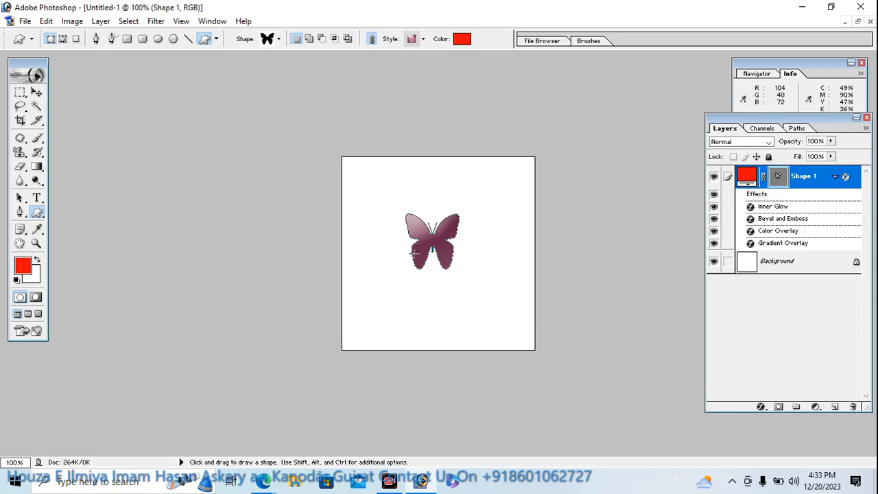
key(ctrl+z)
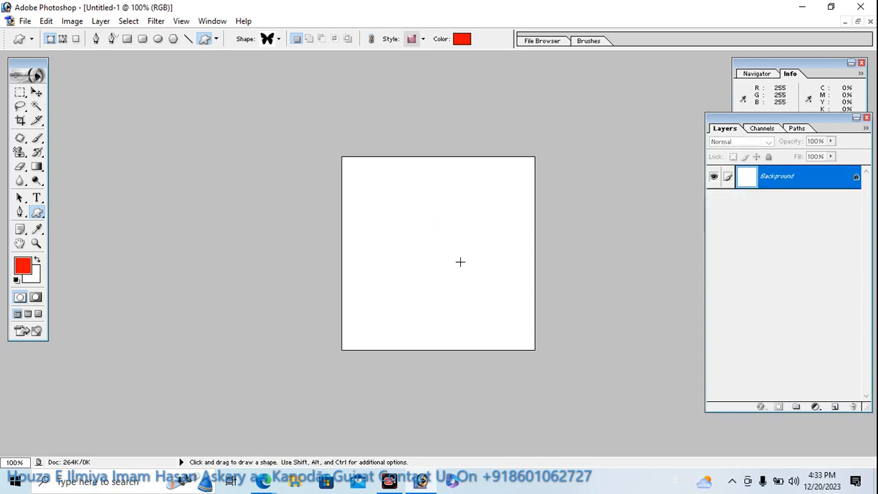
key(shift)
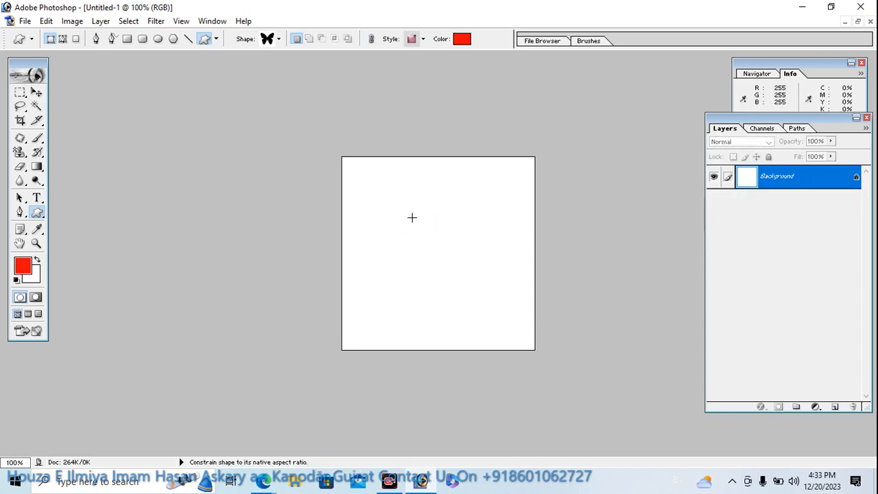
drag(412, 218, 466, 279)
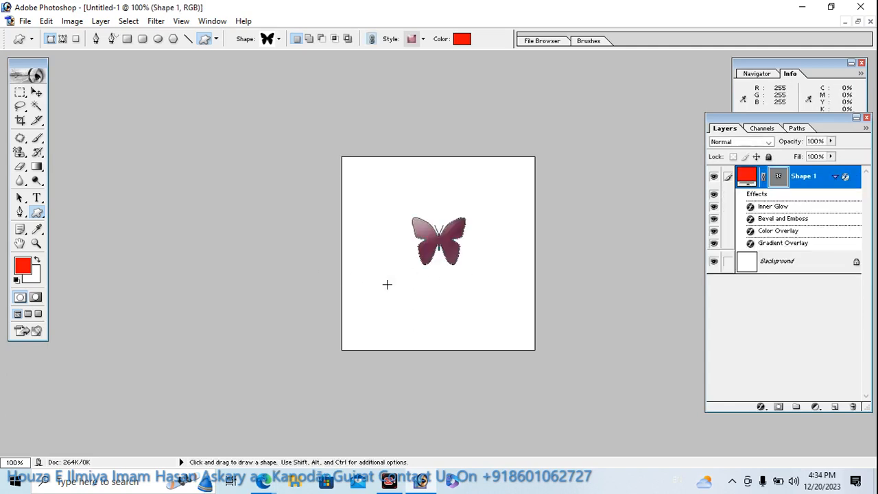
- Duplicate the butterfly layer and scale the copy to 110% in width and height with Free Transform
click(37, 94)
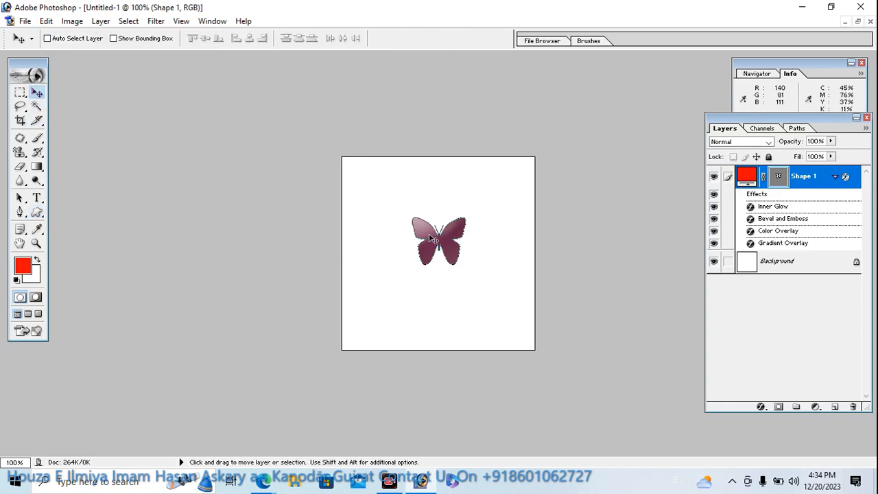
key(ctrl+j)
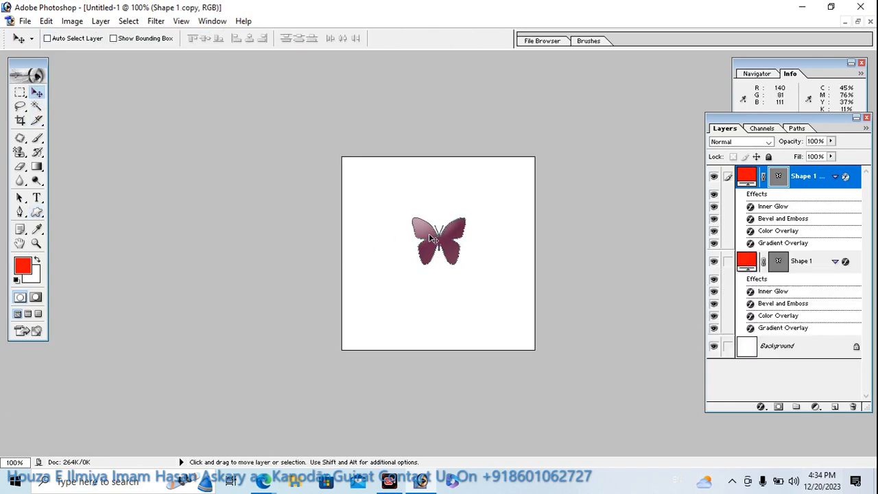
key(ctrl+t)
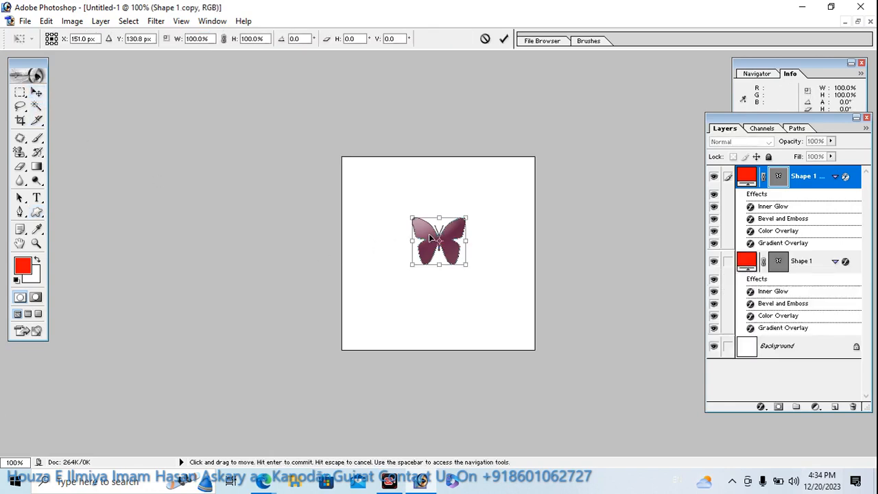
click(196, 41)
double_click(195, 39)
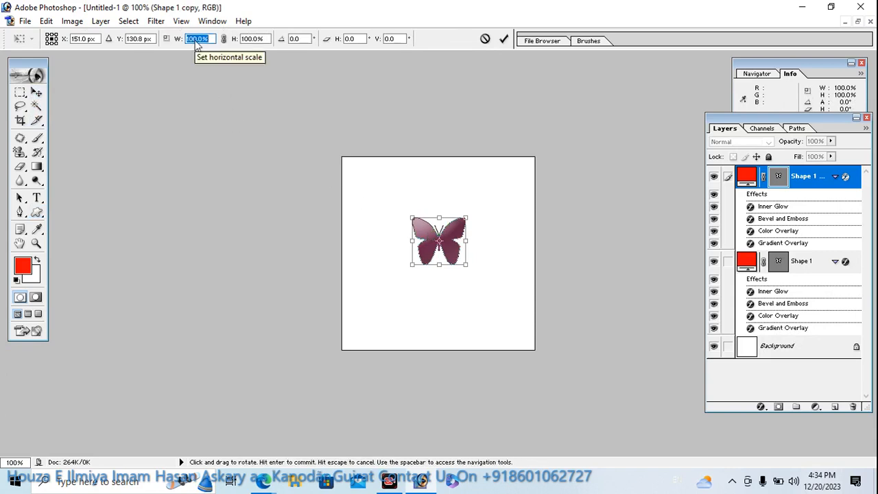
text(110)
key(Return)
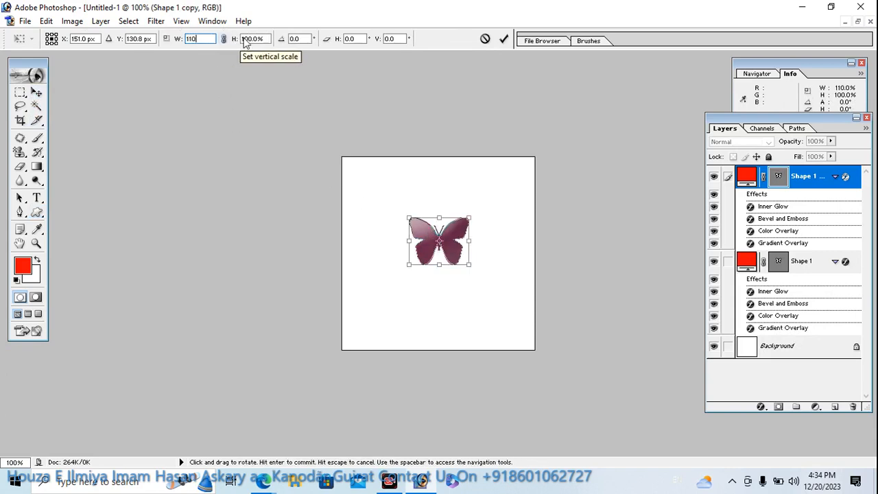
double_click(248, 40)
text(110)
key(Return)
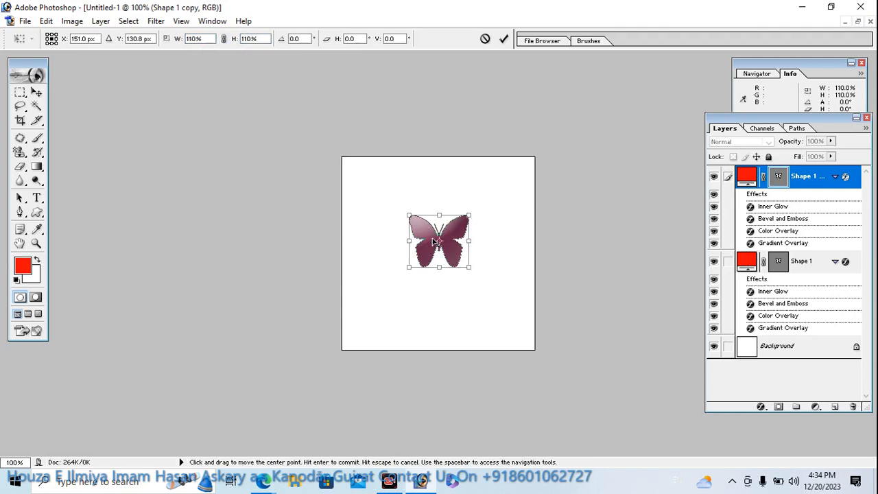
key(Return)
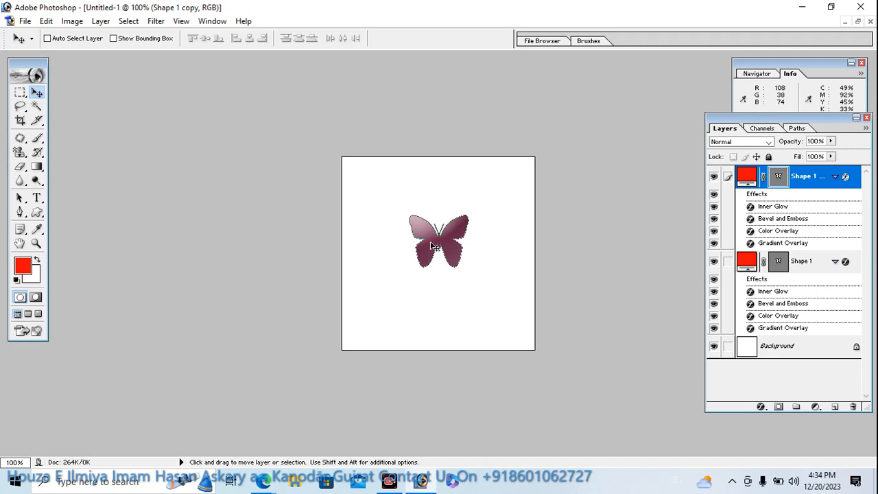
- Duplicate the enlarged butterfly layer and scale the new copy to 120% in width and height
key(ctrl+j)
key(ctrl+t)
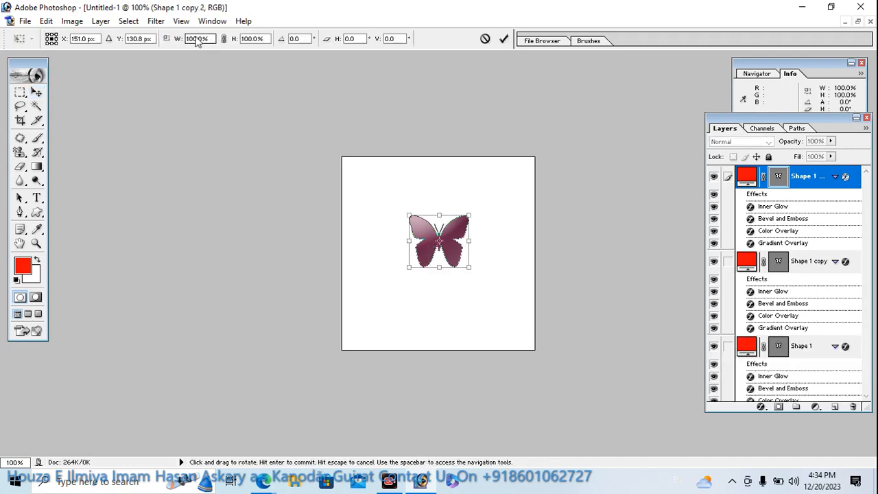
text(120)
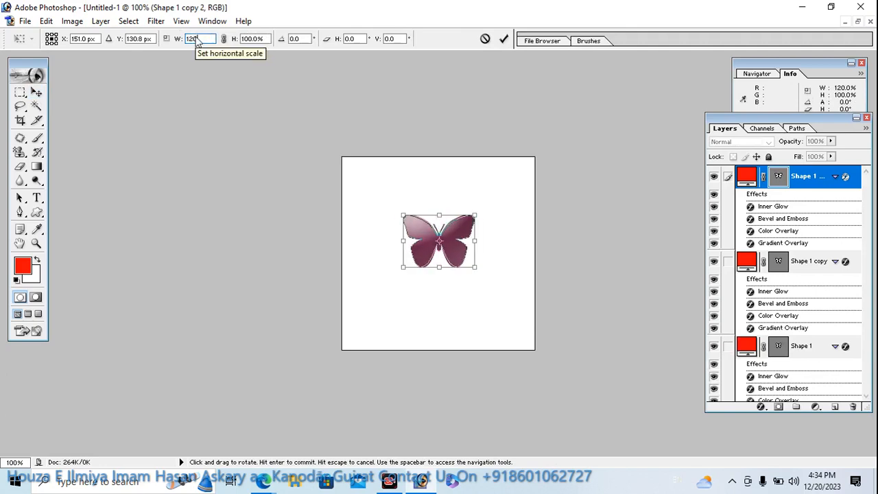
click(255, 39)
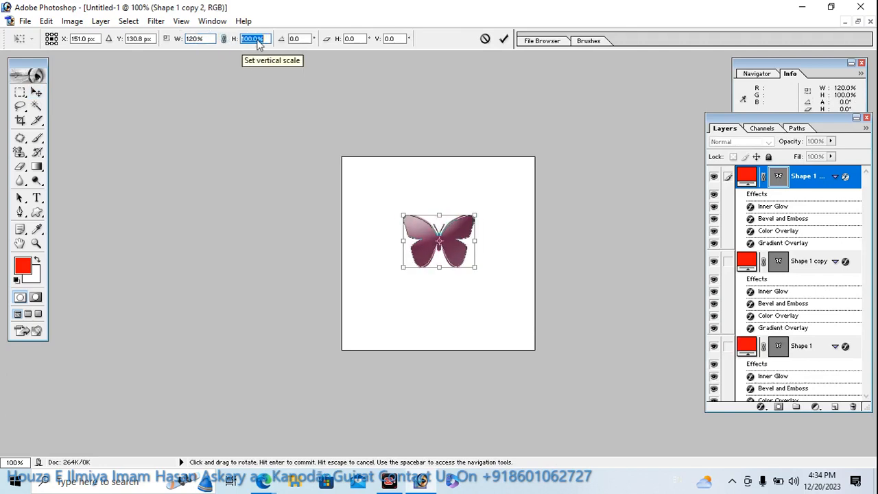
text(120)
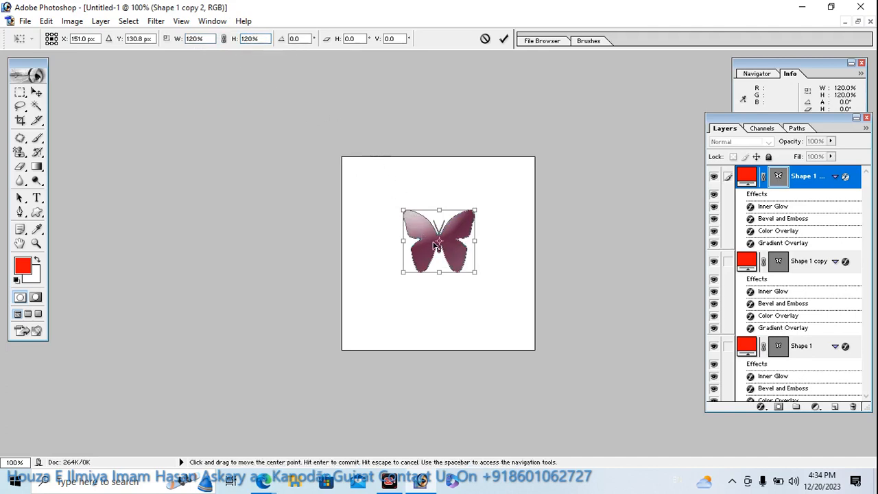
key(Return)
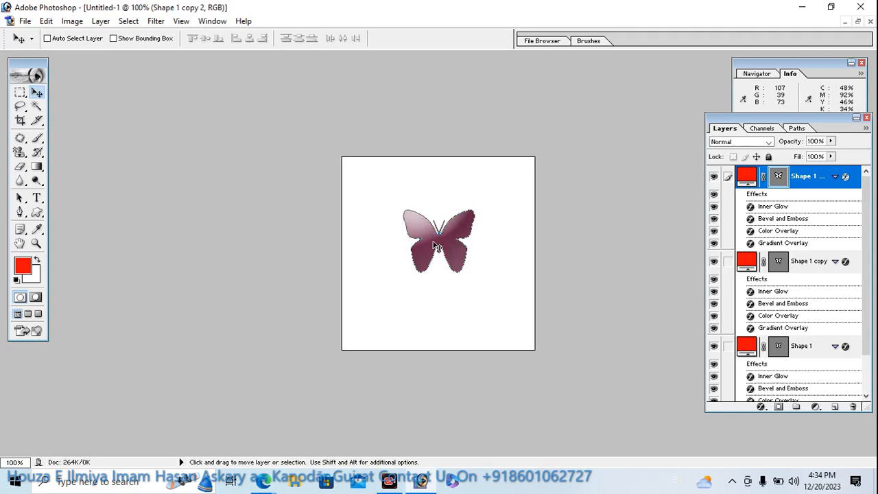
- Duplicate the topmost butterfly layer and scale the third copy to 130% in width and height
key(ctrl+j)
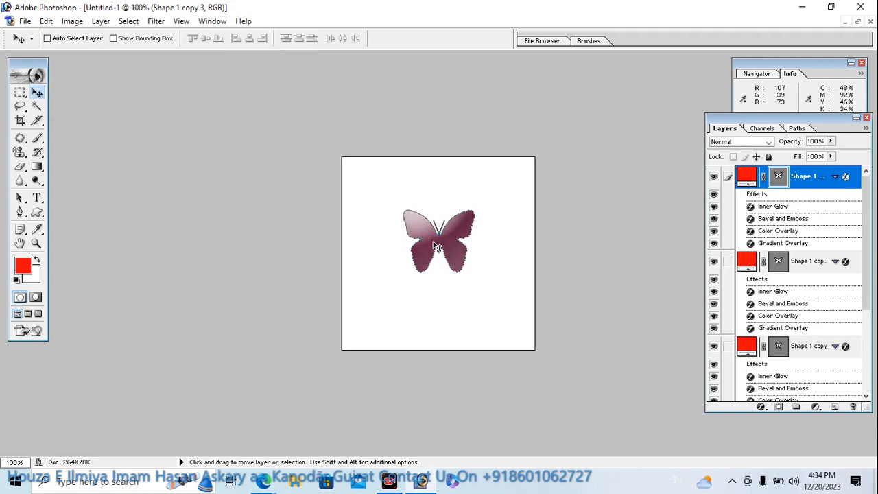
key(ctrl+t)
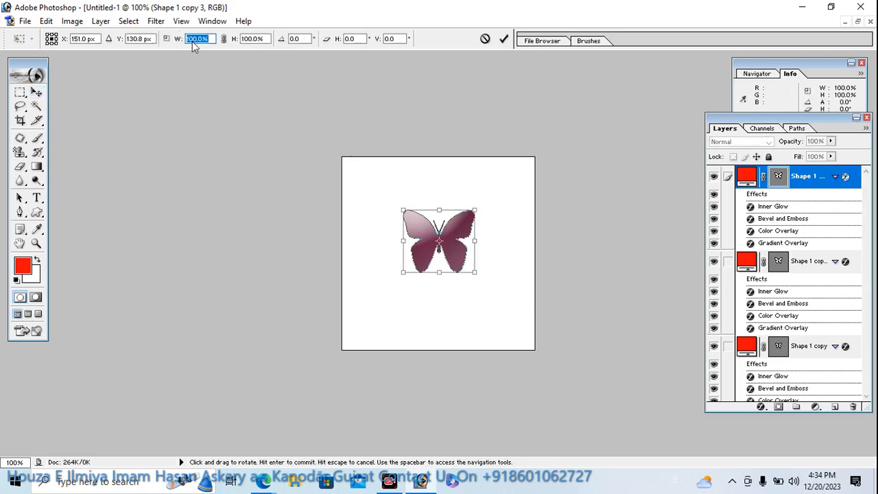
text(130)
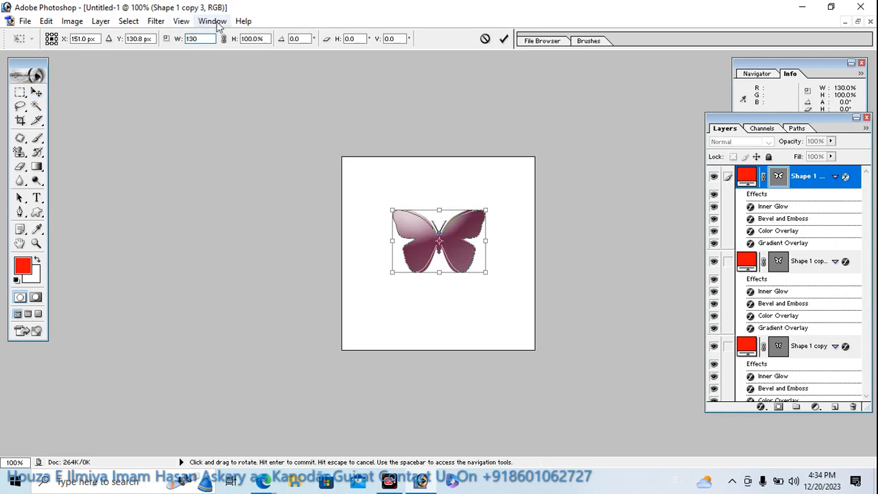
click(252, 39)
text(130)
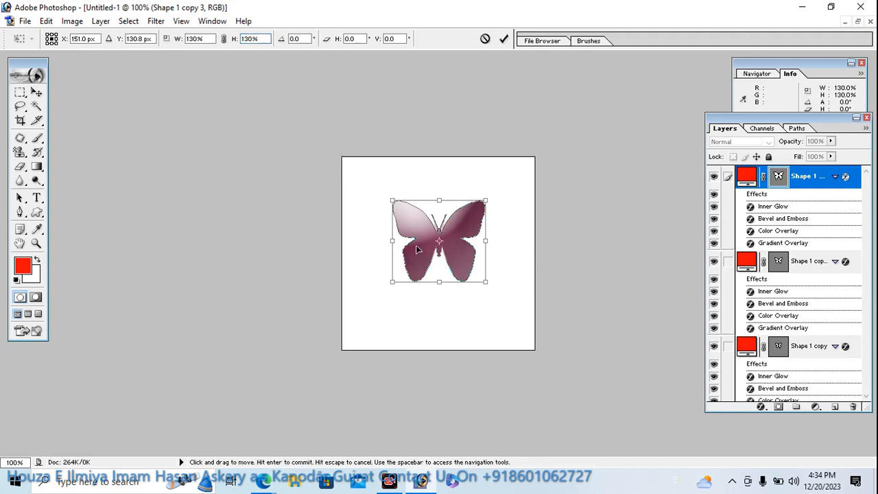
key(Return)
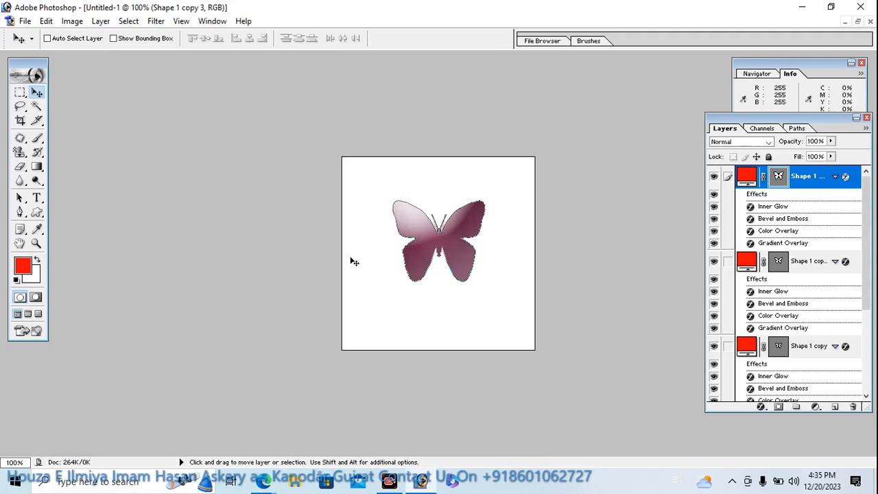
- Duplicate the topmost butterfly layer and scale the fourth copy to 140% in width and height
key(ctrl+j)
key(ctrl+t)
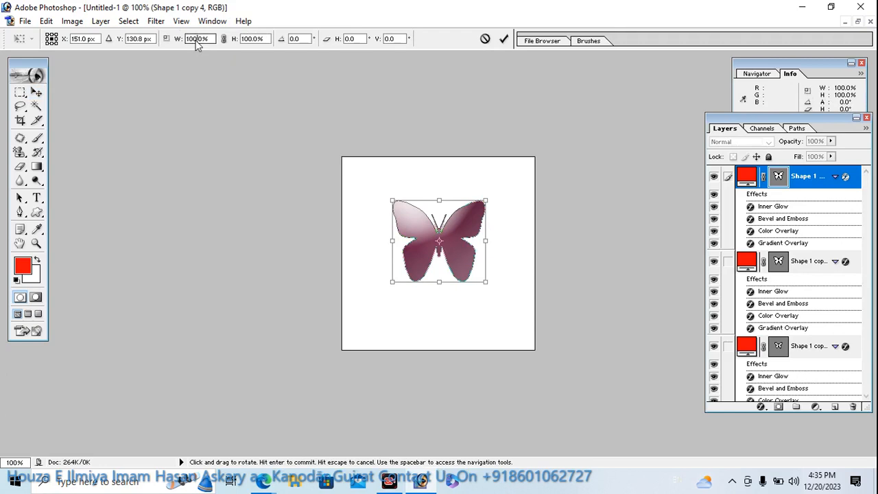
double_click(196, 40)
text(140)
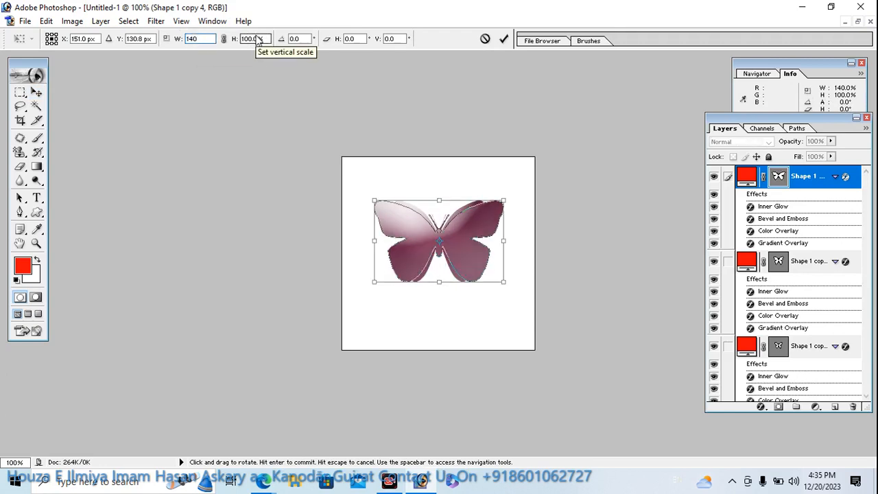
double_click(256, 38)
text(140)
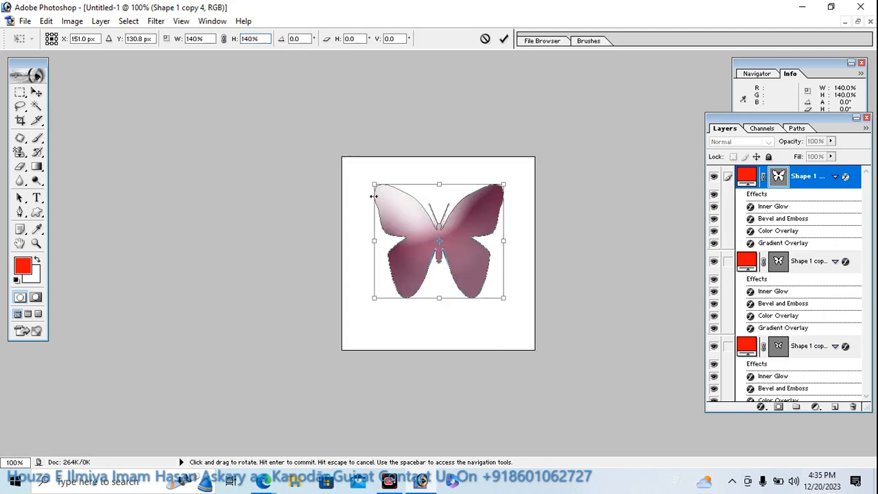
key(Return)
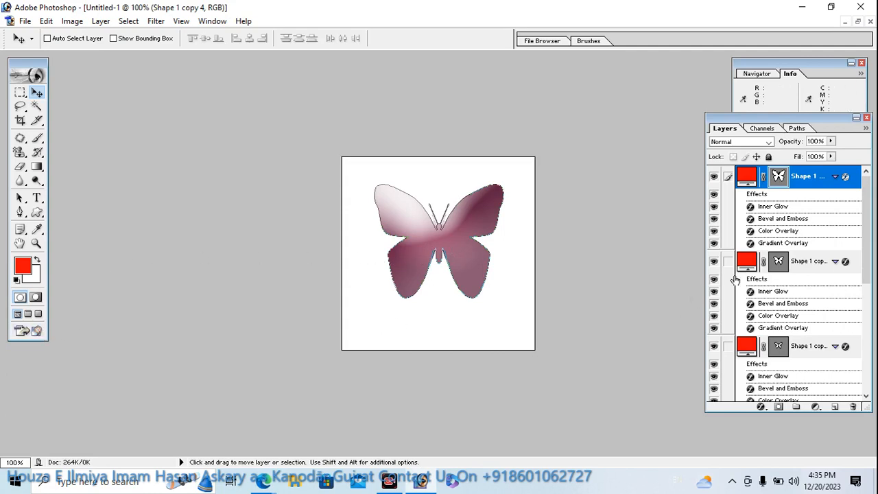
- Switch to ImageReady with the butterfly document, reposition its window and display the Animation palette
click(38, 331)
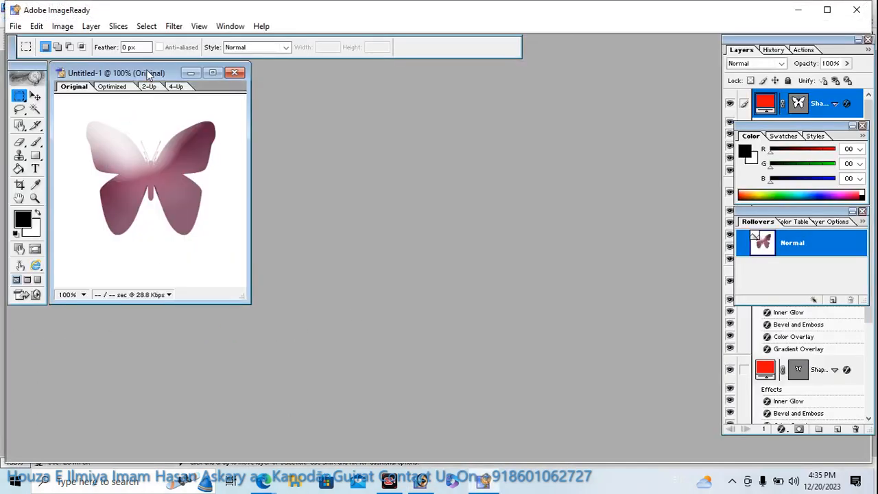
drag(147, 74, 318, 79)
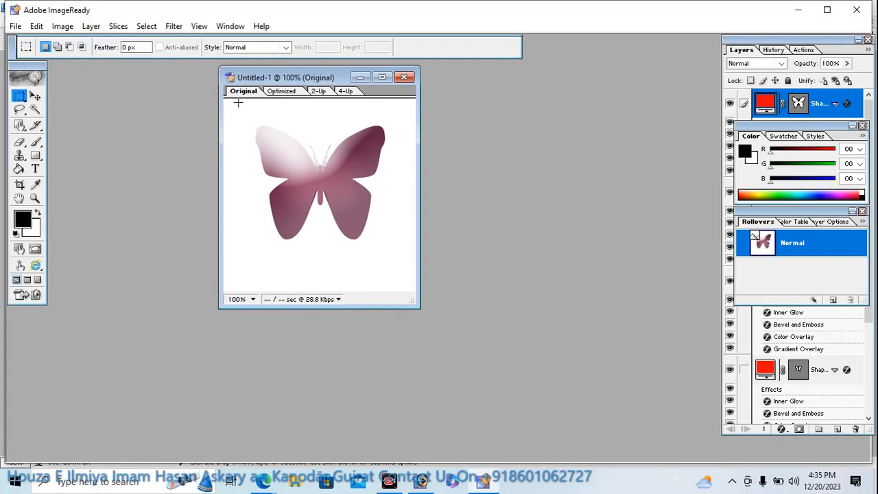
click(230, 26)
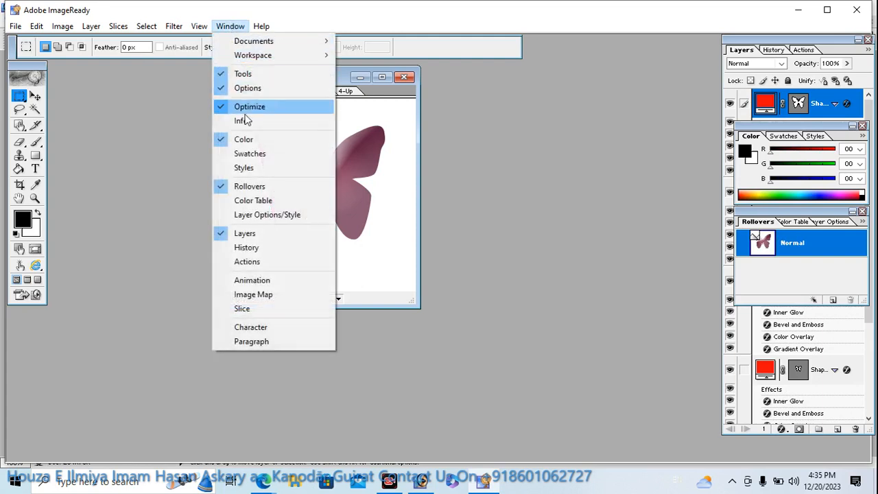
click(252, 281)
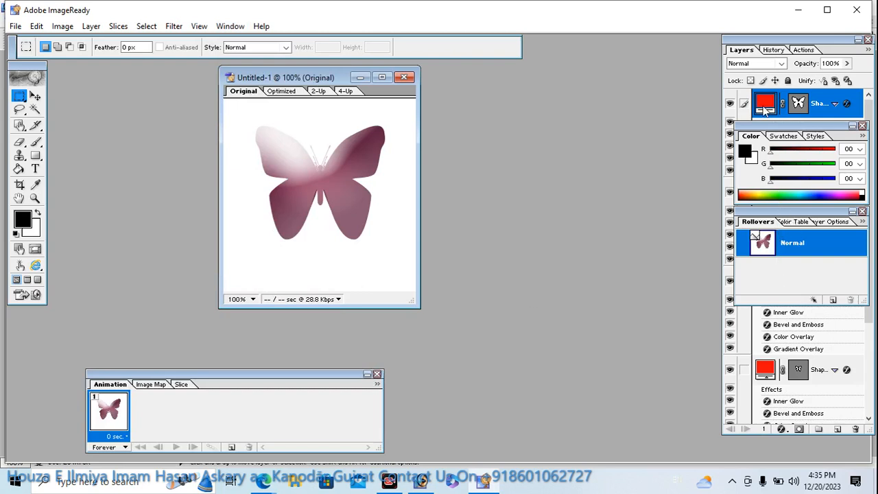
- Close the Color and Rollovers palettes covering the layer list and move the Layers palette slightly higher
drag(786, 212, 767, 107)
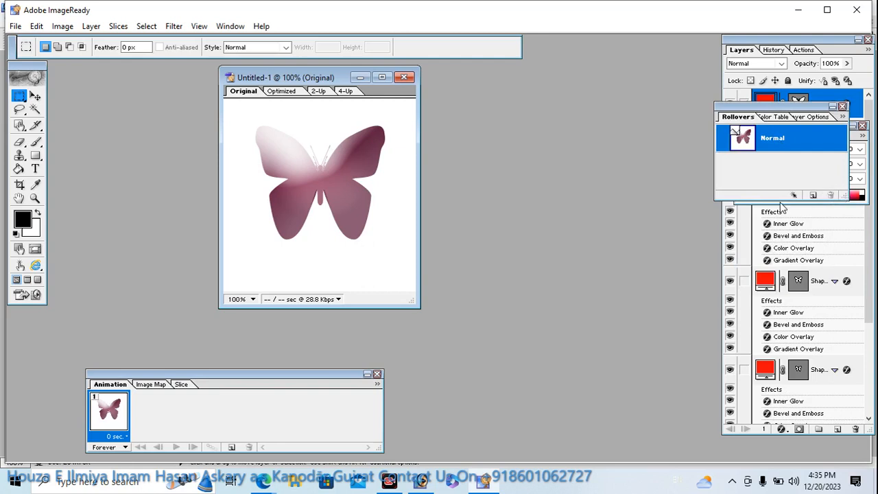
drag(787, 110, 773, 43)
click(848, 131)
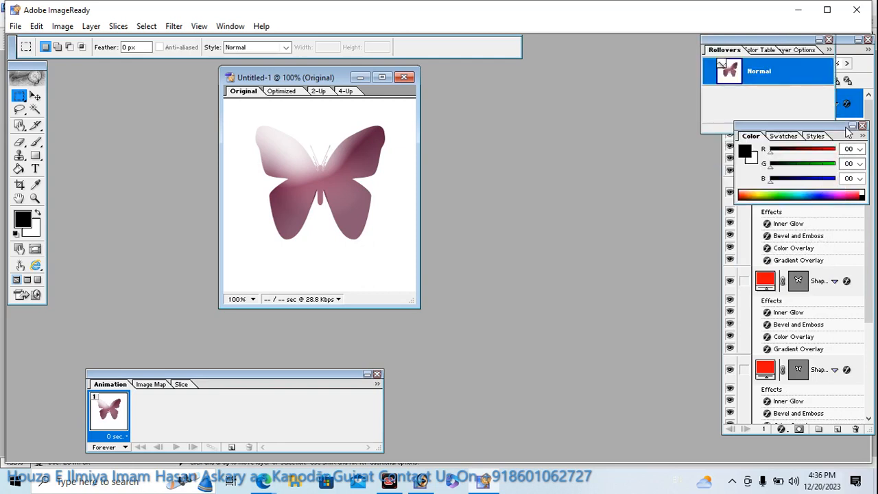
drag(840, 132, 804, 72)
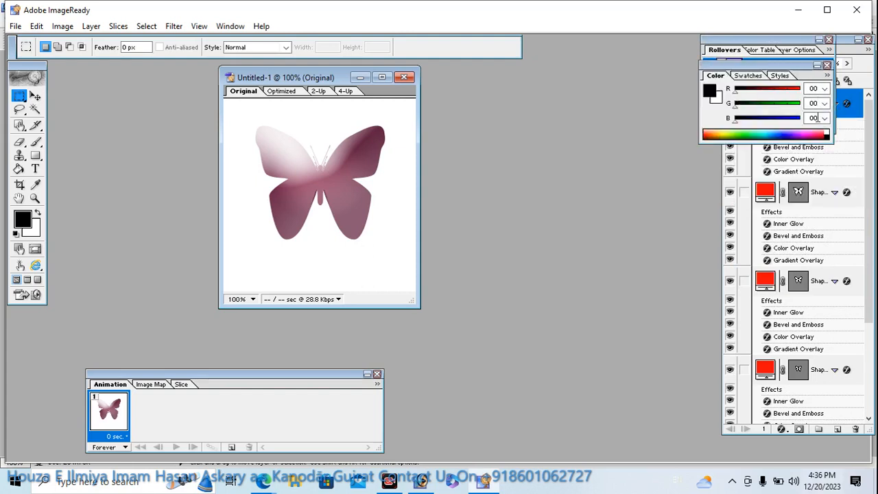
click(827, 65)
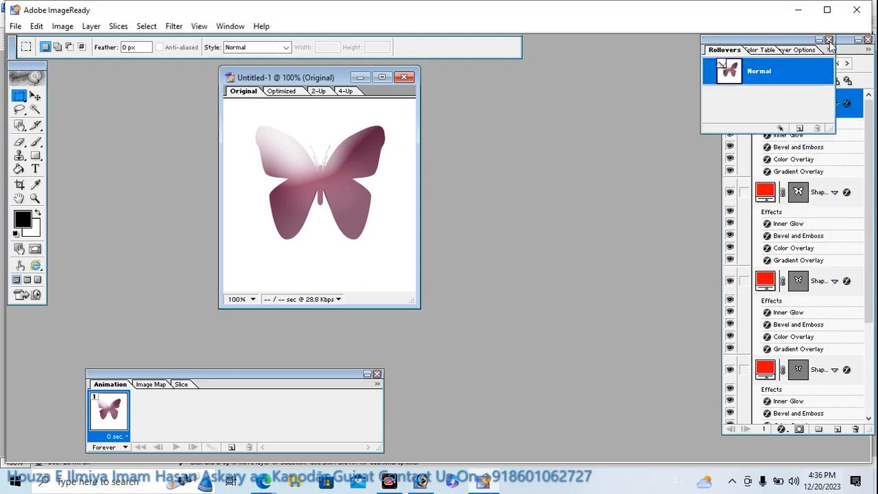
click(829, 40)
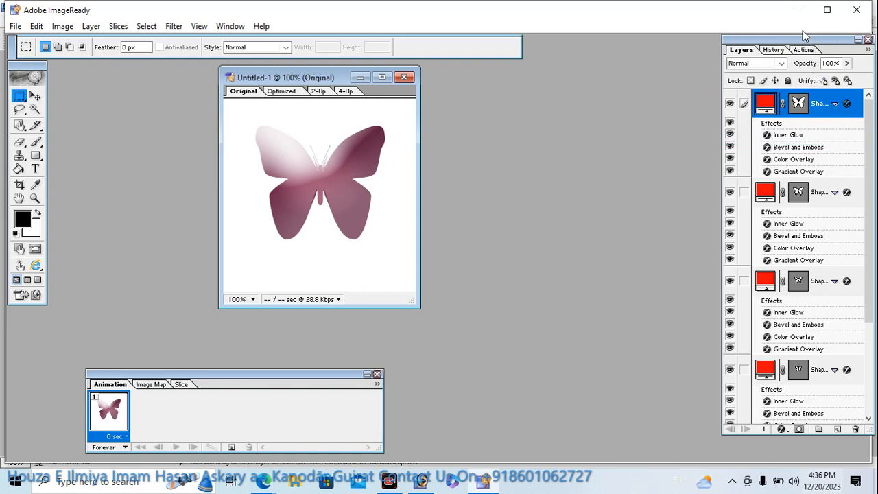
drag(806, 41, 800, 21)
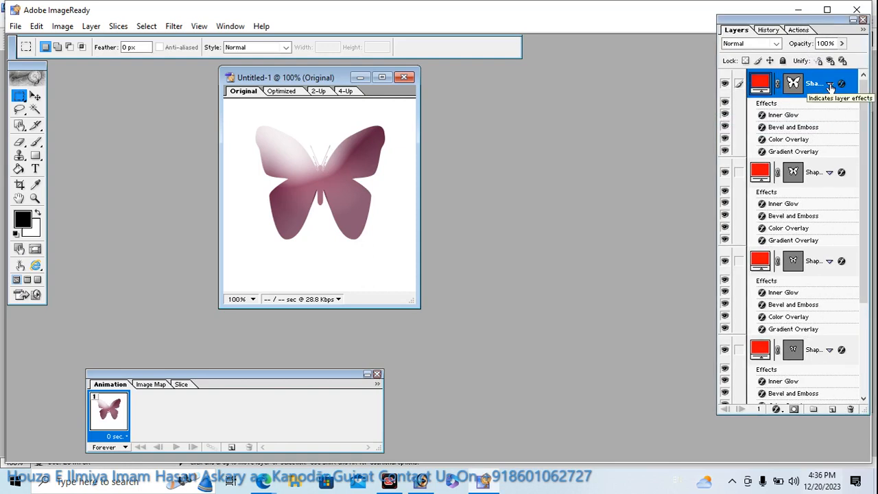
- Collapse the effects lists of all five butterfly layers
click(830, 85)
click(830, 114)
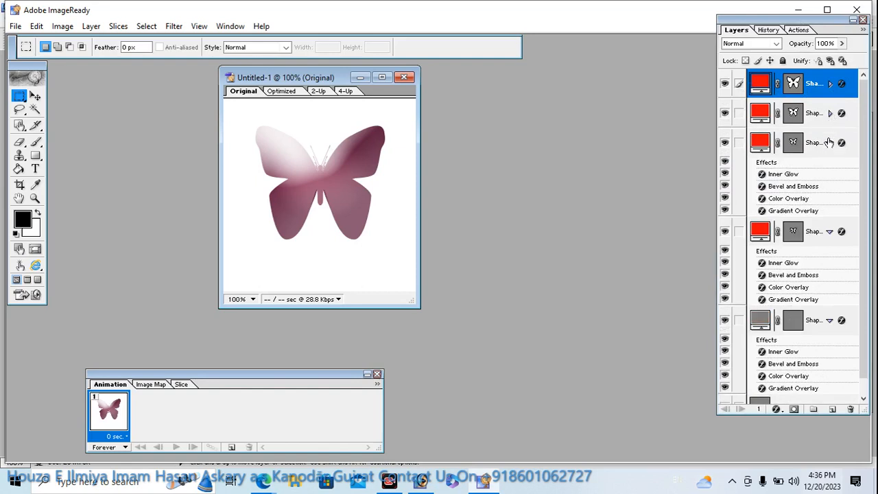
click(830, 144)
click(829, 173)
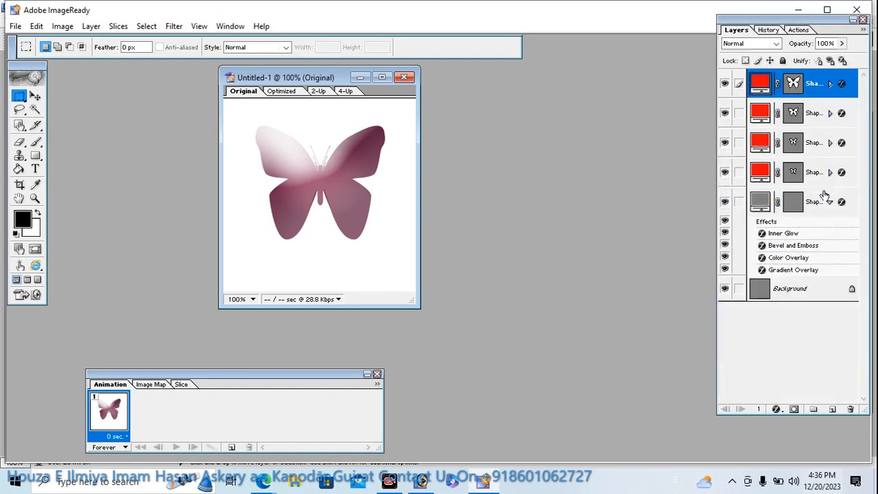
click(830, 202)
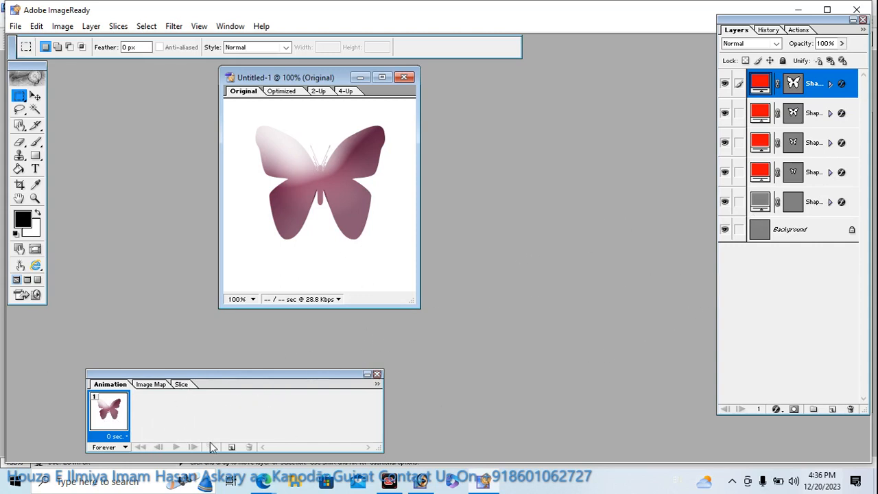
- Hide all five butterfly layers in the first animation frame, leaving only the Background visible
click(724, 84)
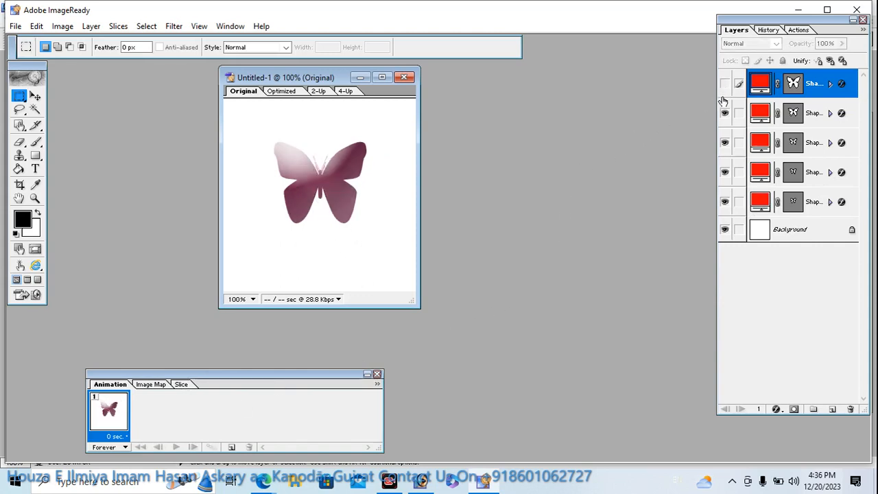
click(725, 113)
click(724, 143)
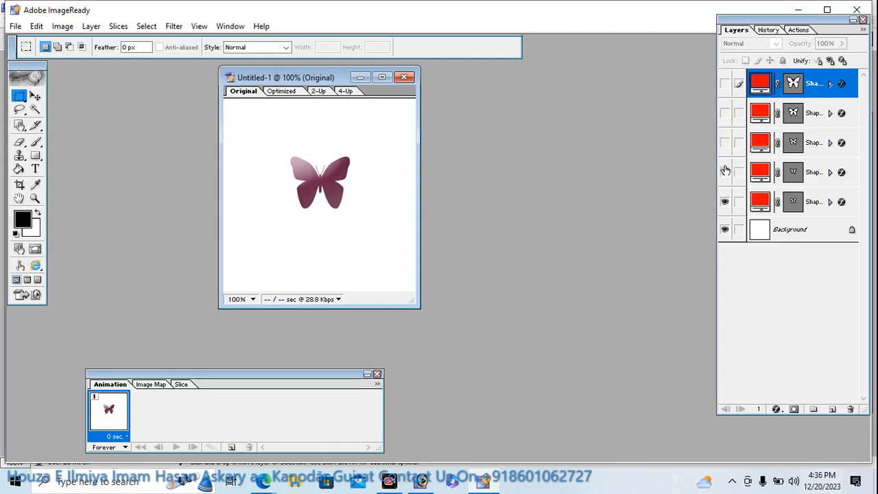
click(725, 172)
click(725, 202)
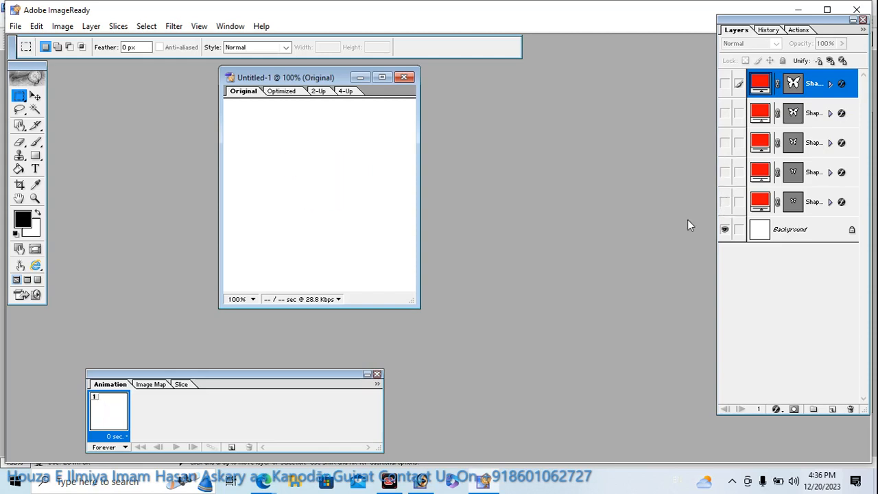
- Add frames 2 to 4, revealing one more butterfly layer in each, from the smallest up to the third size
click(232, 448)
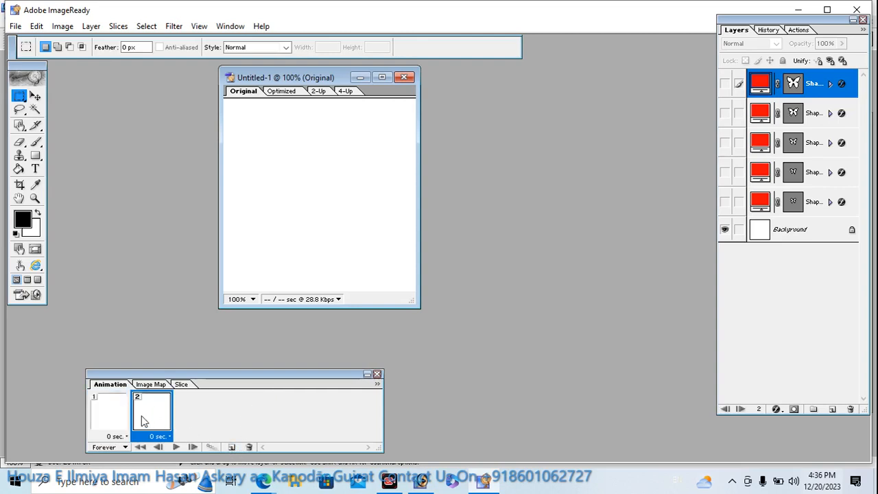
click(724, 202)
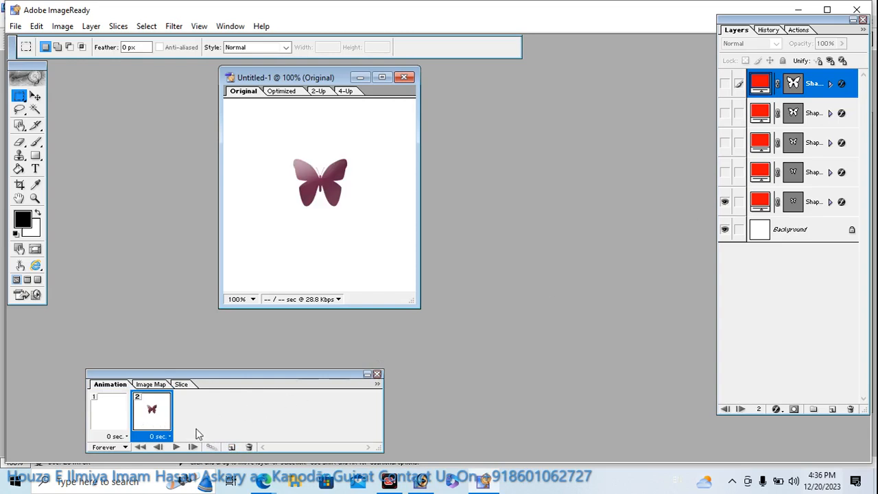
click(232, 448)
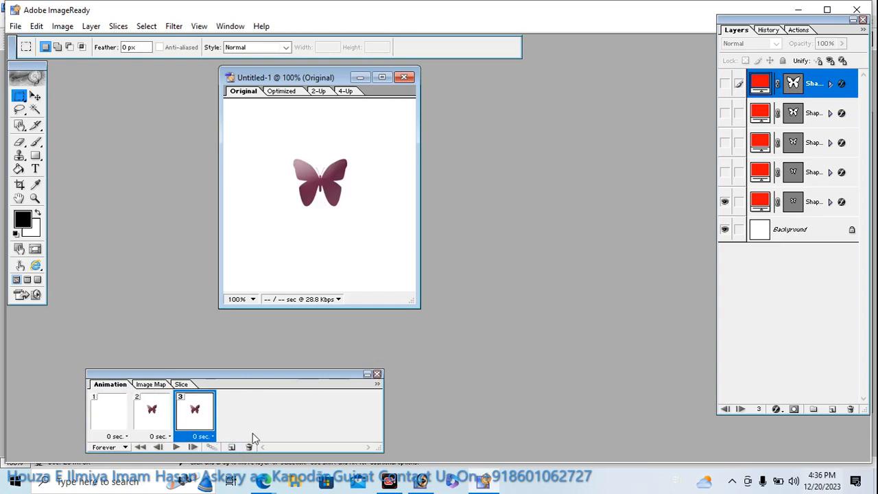
click(724, 173)
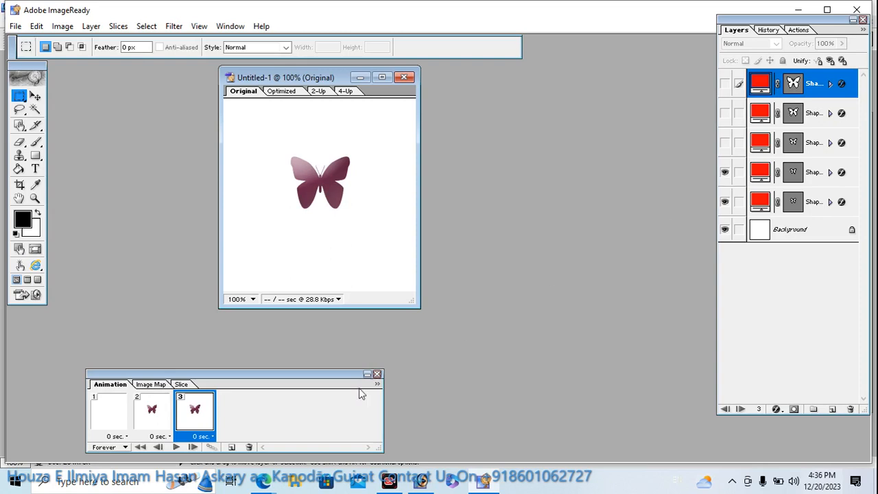
click(232, 448)
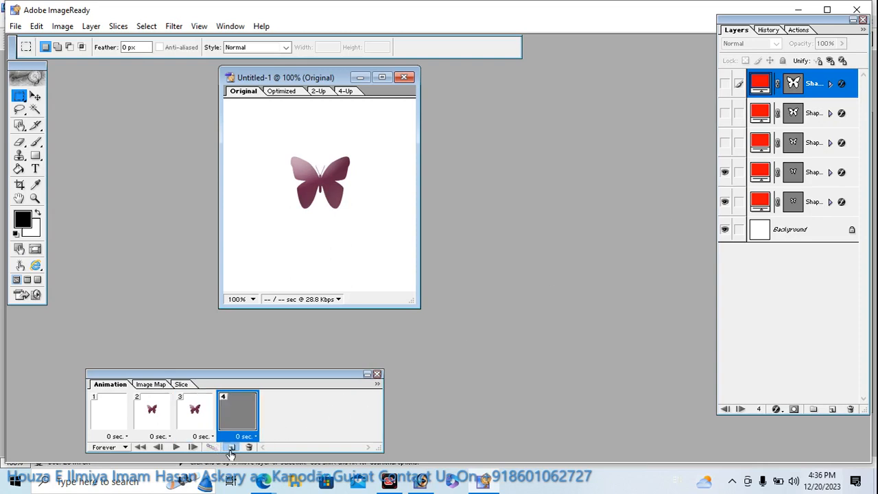
click(725, 144)
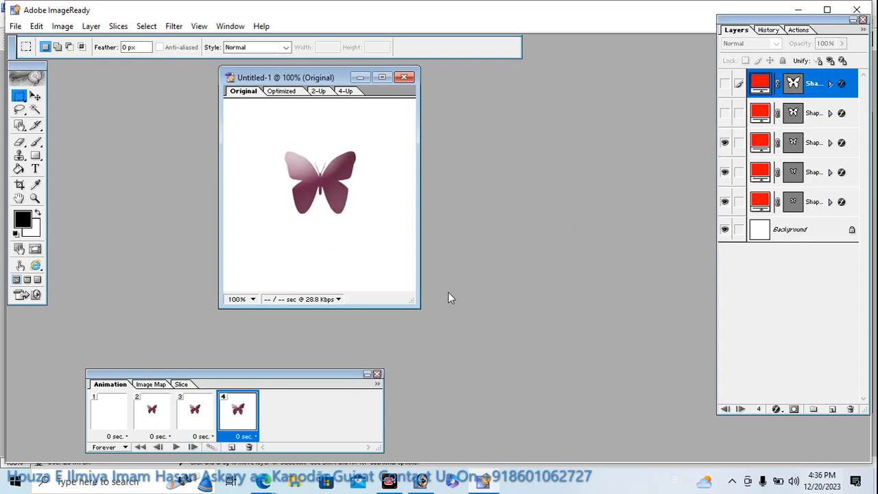
- Add frames 5 and 6, revealing the fourth and largest butterfly layers in turn, and play the animation
click(232, 448)
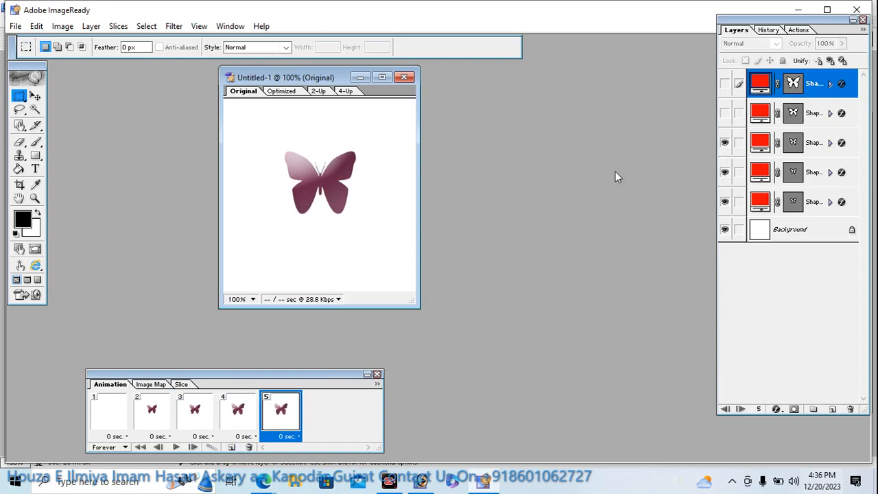
click(725, 114)
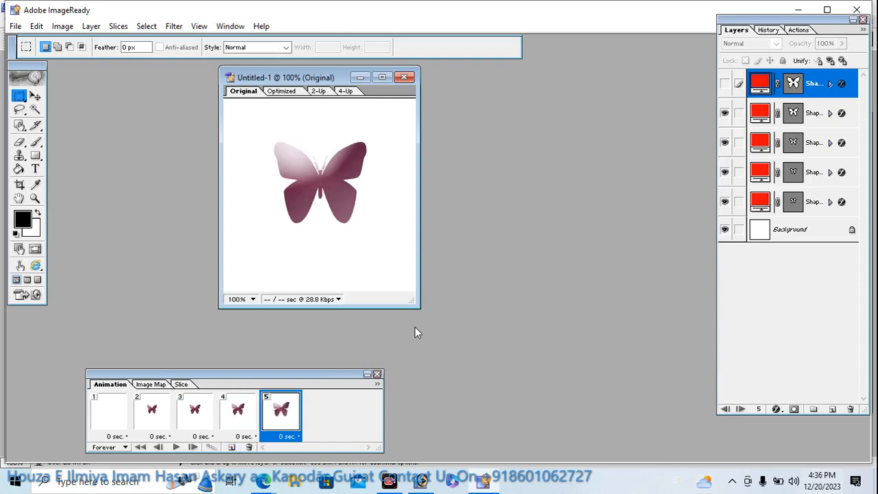
click(232, 447)
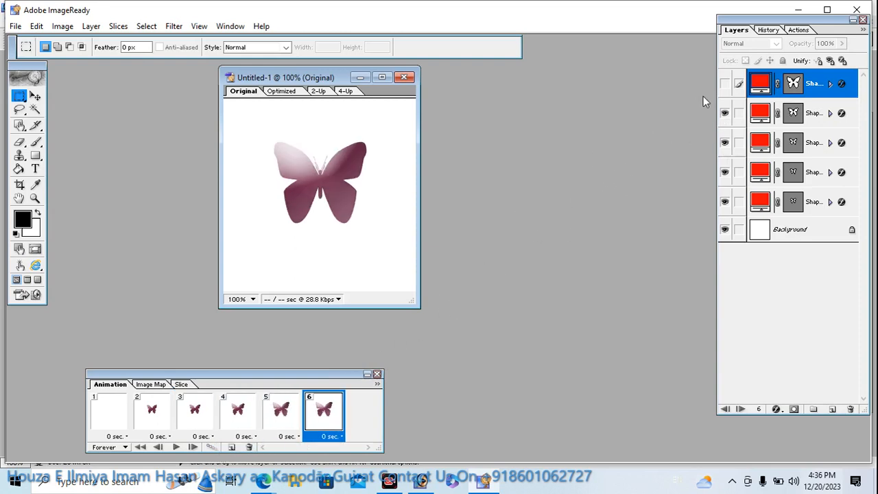
click(724, 84)
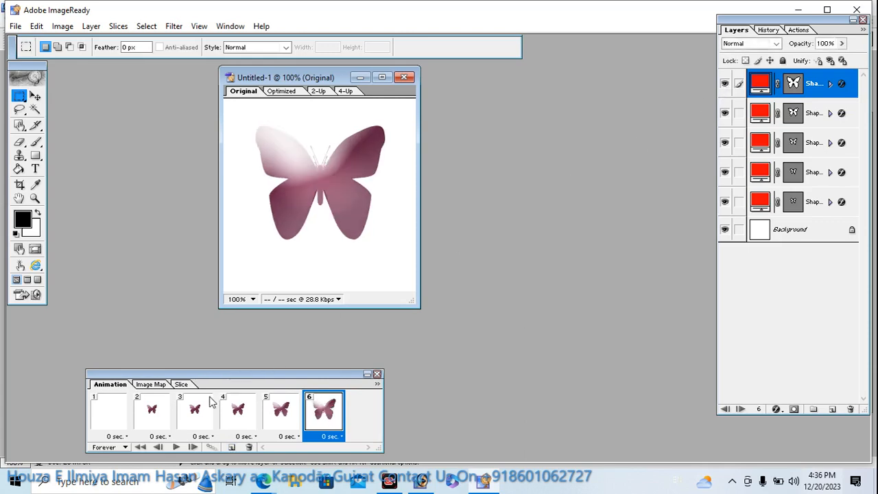
click(176, 446)
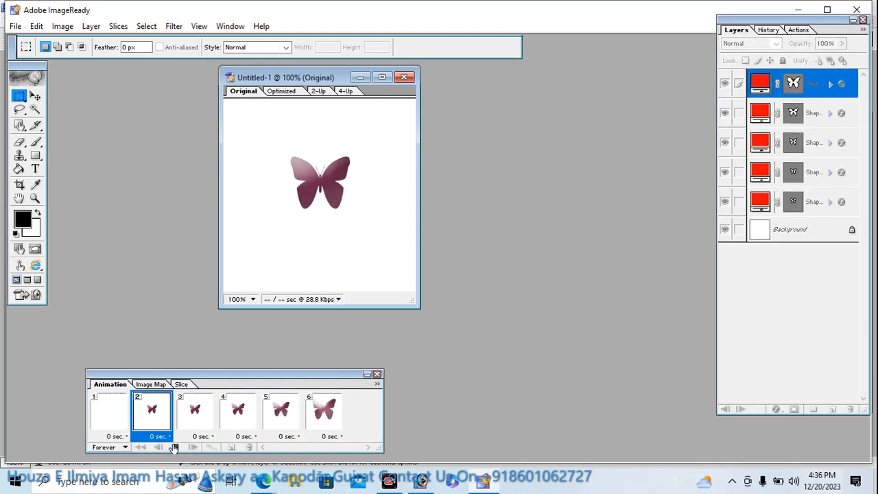